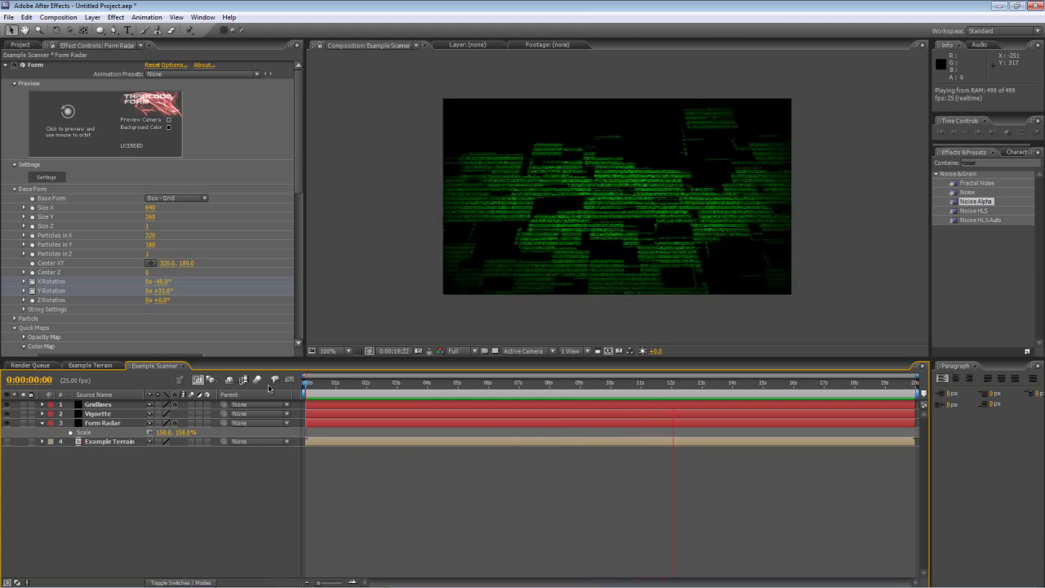
Stop the Example Scanner RAM preview and switch the left panel to the Project panel.
left_click(20, 44)
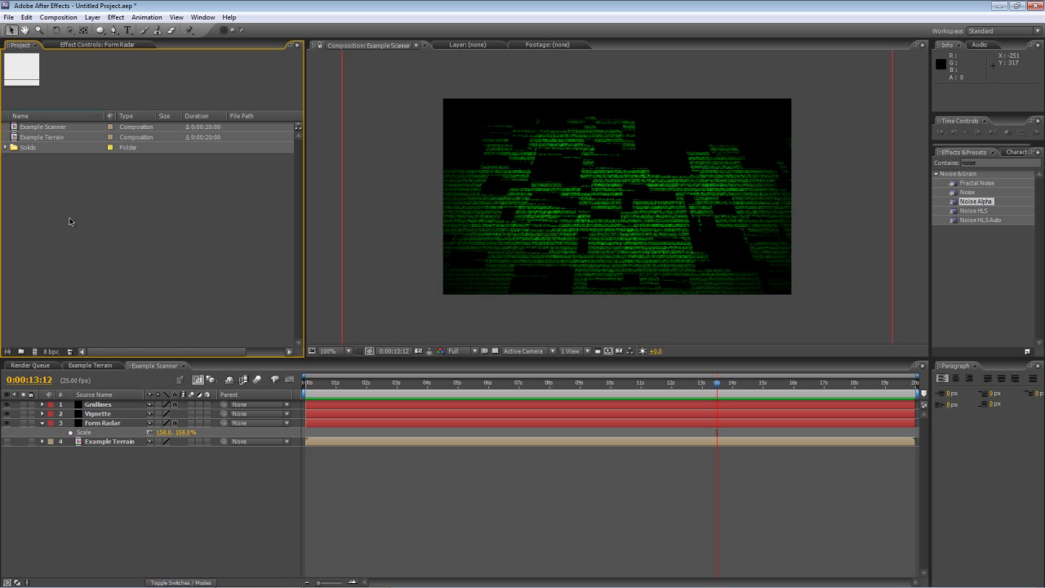
Create a 640×360, 25 fps, 20-second composition named 'Terrain Flyover'.
right_click(51, 204)
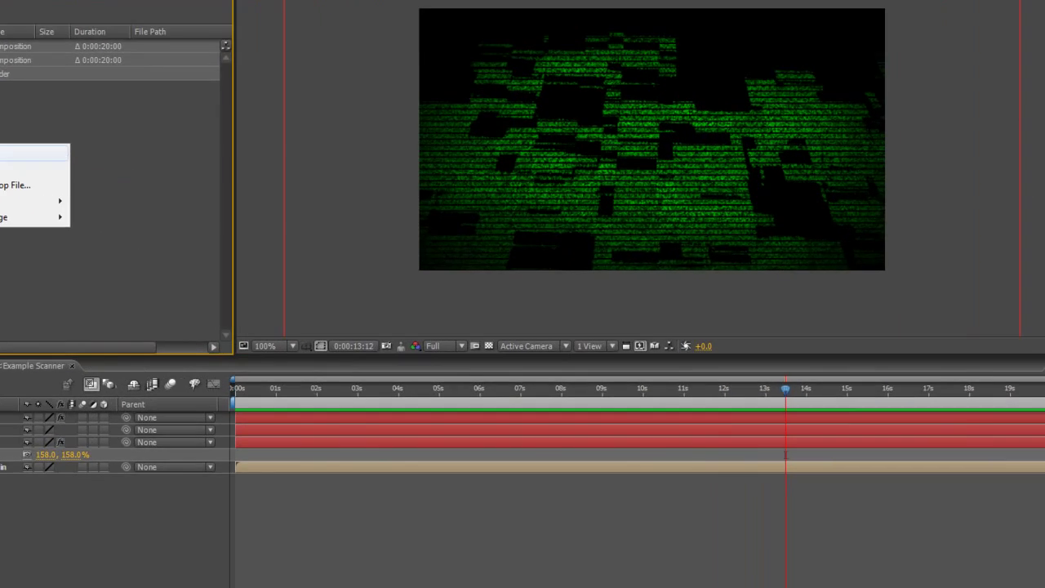
left_click(91, 206)
type("Terrain FLyover")
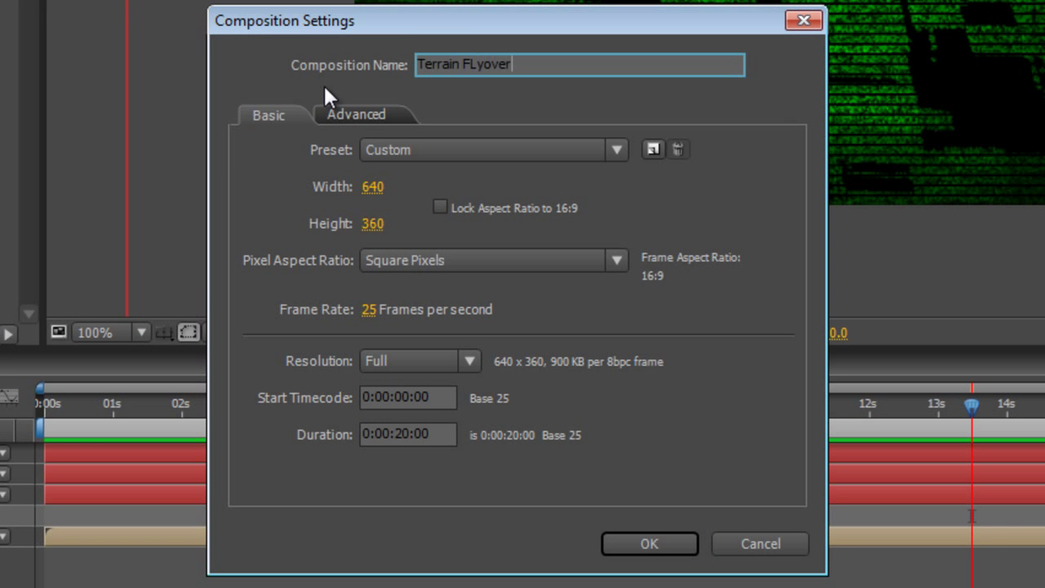
key("Left")
key("Left")
key("Left")
key("Left")
key("Left")
key("BackSpace")
type("l")
left_click(646, 545)
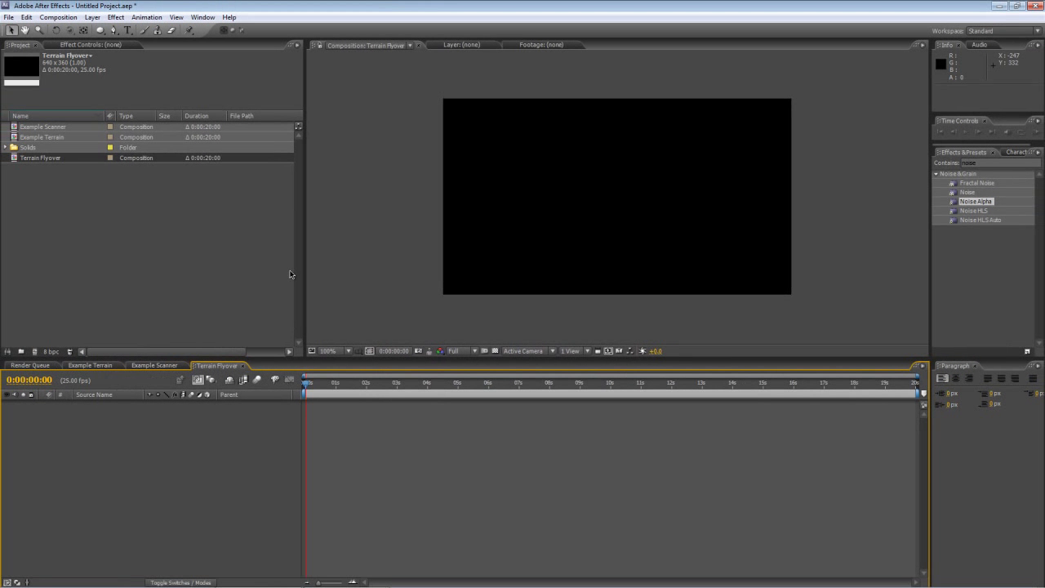
Add a black 640×3000 solid layer named 'Fractal Terrain' to Terrain Flyover.
left_click(151, 443)
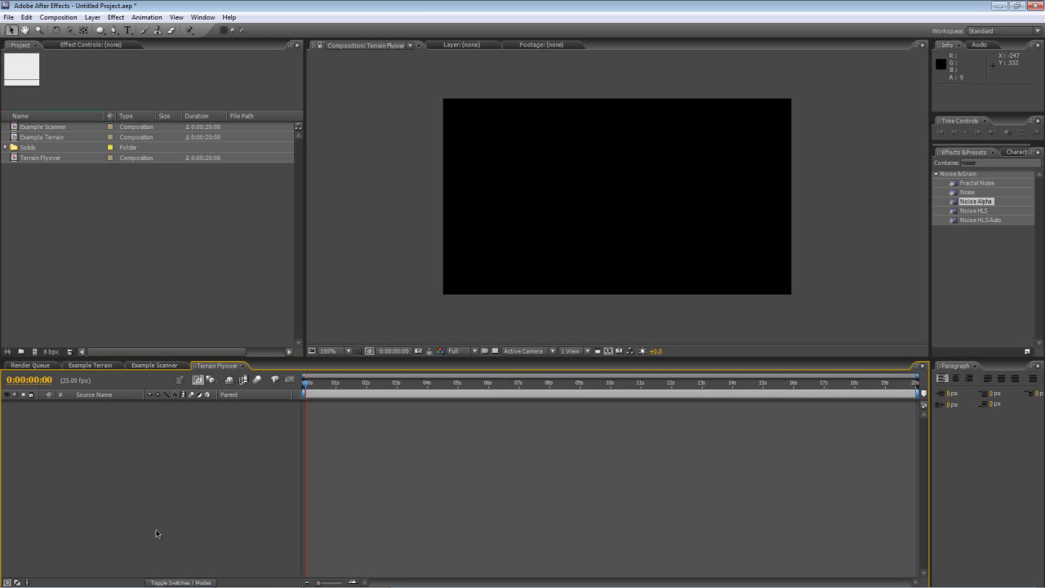
right_click(67, 443)
mouse_move(74, 446)
left_click(90, 587)
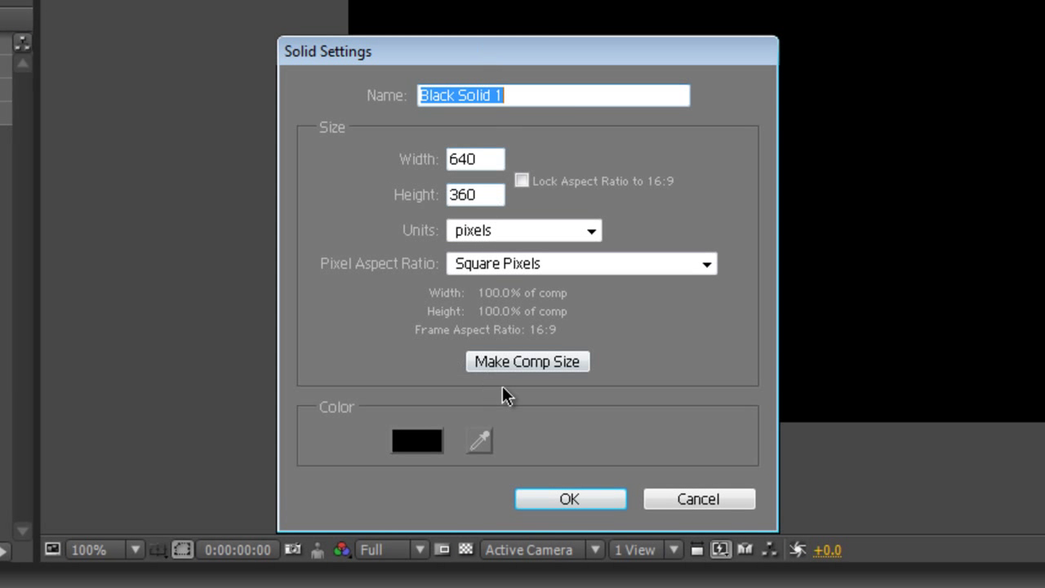
left_click(507, 371)
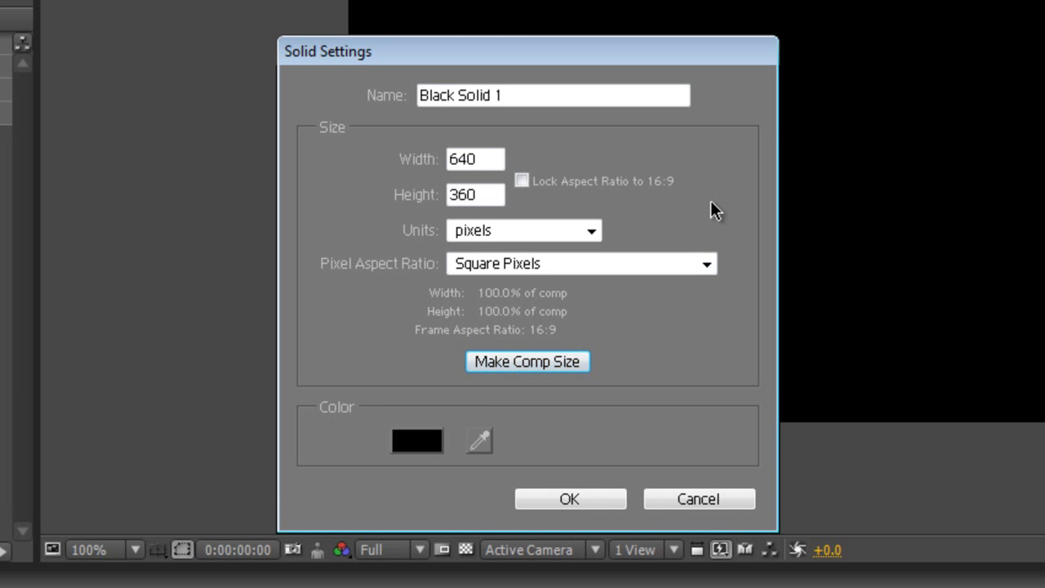
double_click(493, 194)
type("3000")
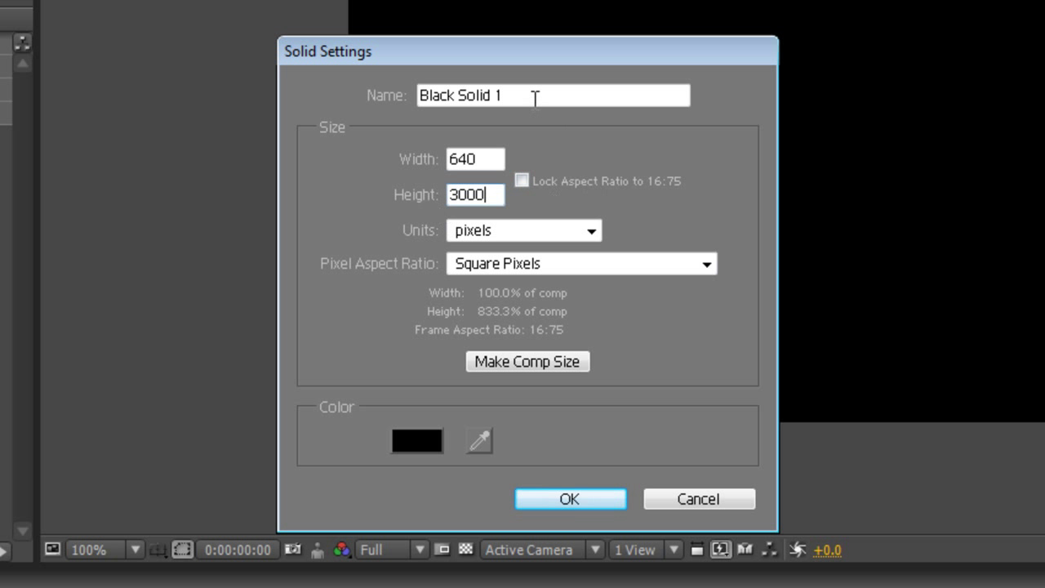
left_click_drag(535, 98, 338, 97)
type("Fra")
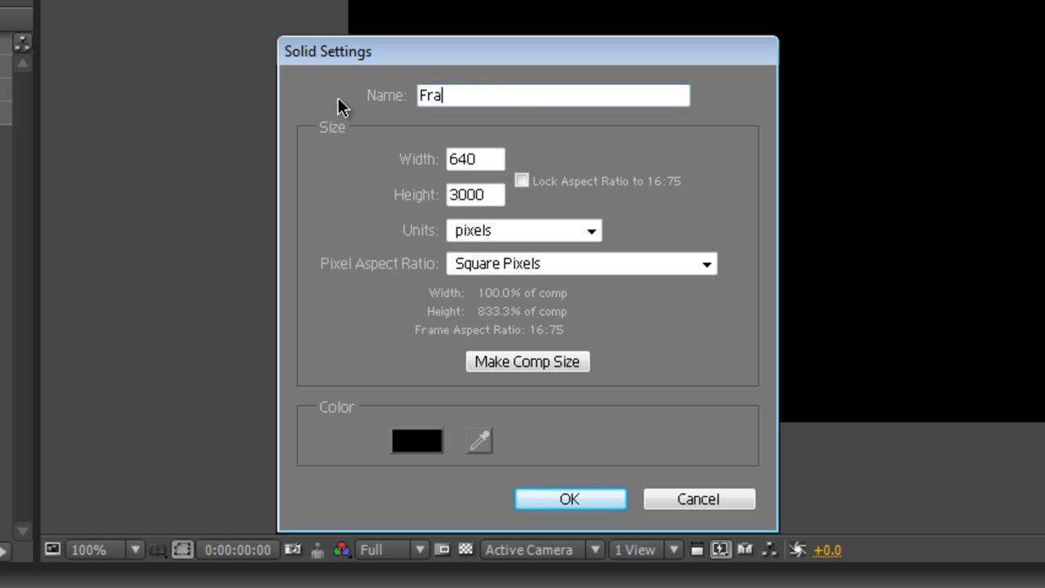
type("ctal Terrain")
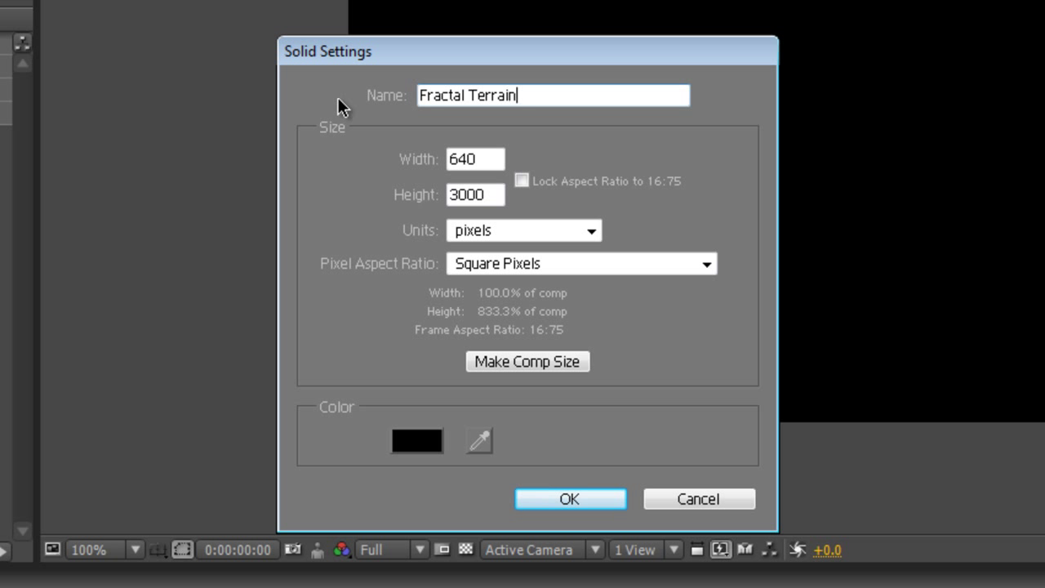
left_click(572, 496)
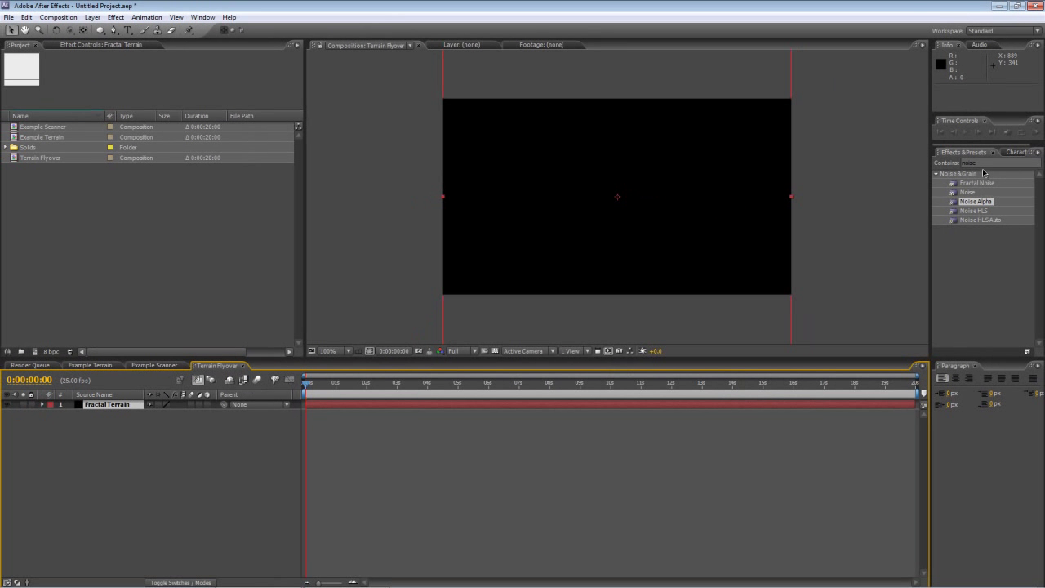
Apply Fractal Noise to the Fractal Terrain solid and zoom the viewer out to check it.
left_click(986, 164)
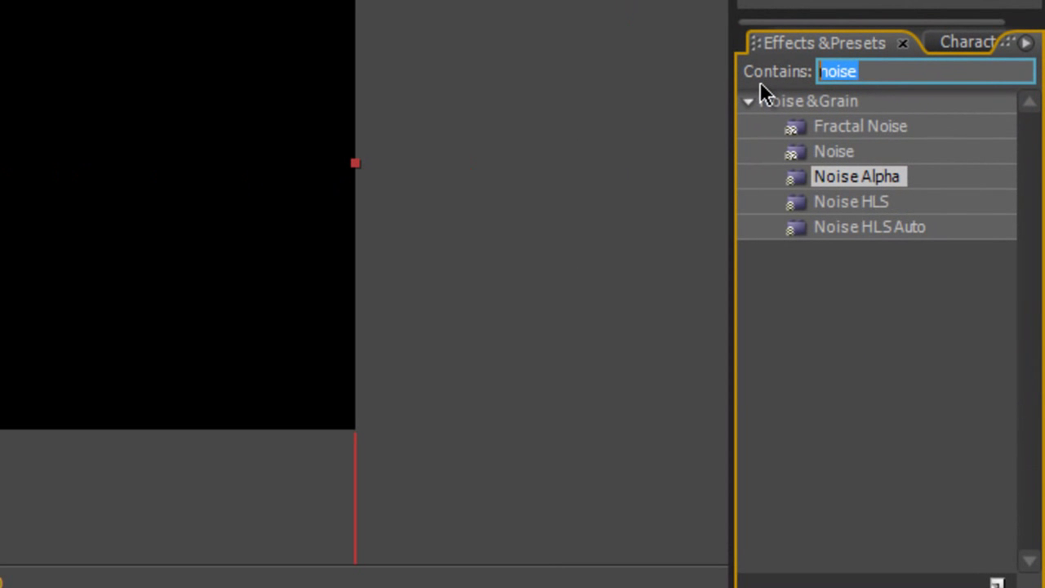
type("fractal")
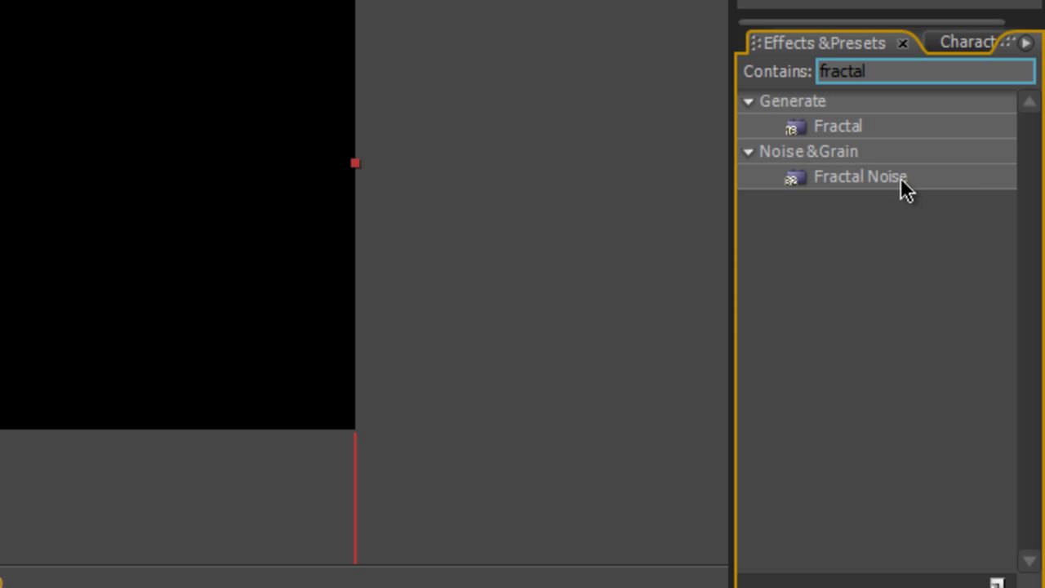
left_click_drag(900, 178, 624, 406)
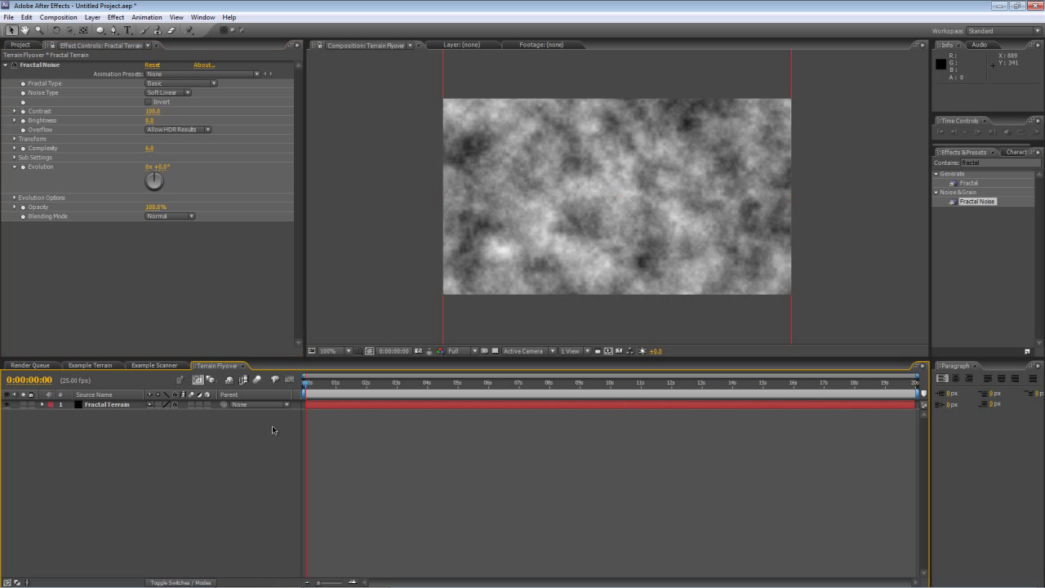
left_click(240, 458)
mouse_move(317, 392)
left_mouse_down()
mouse_move(354, 393)
mouse_move(303, 393)
left_mouse_up()
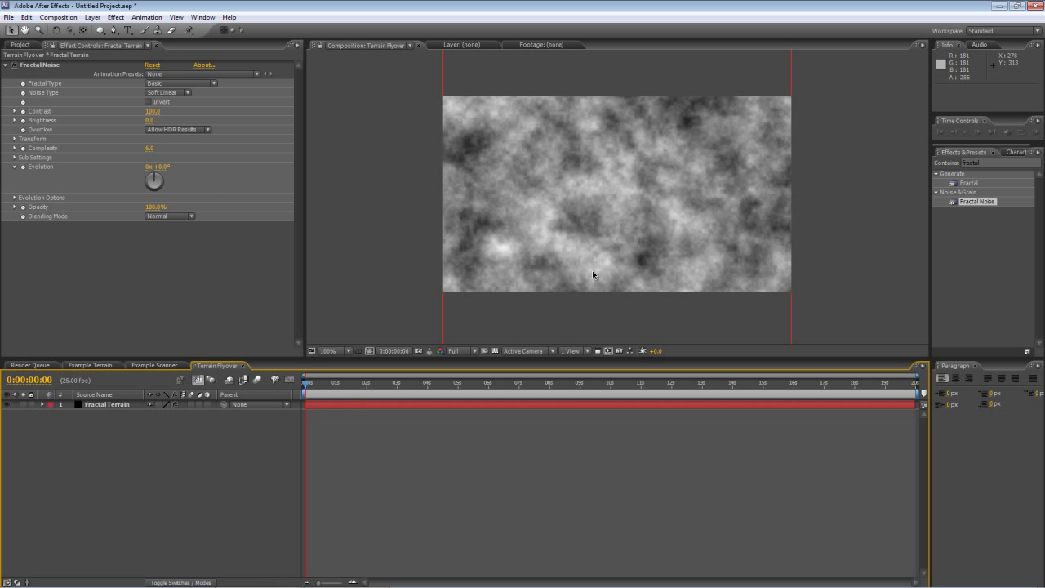
key("comma")
key("comma")
key("comma")
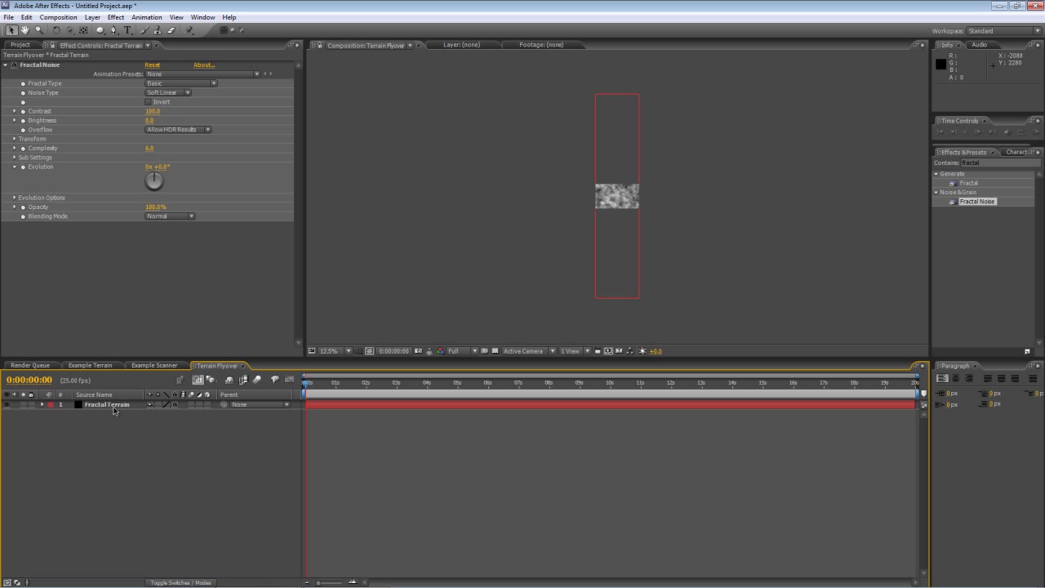
Keyframe Fractal Terrain's Position at start and end so the strip slides down over 20 seconds.
left_click(113, 407)
key("p")
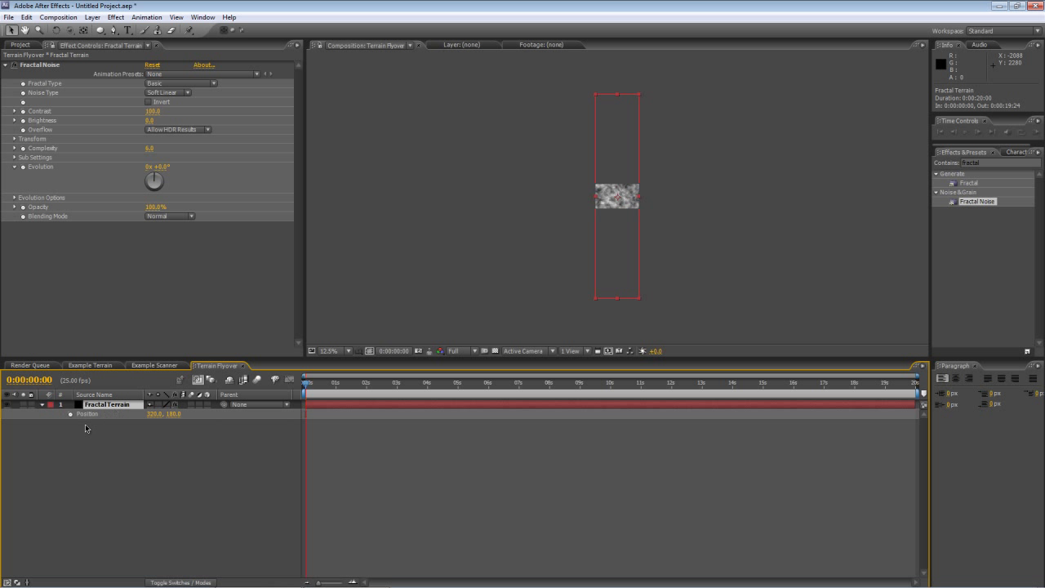
left_click(70, 414)
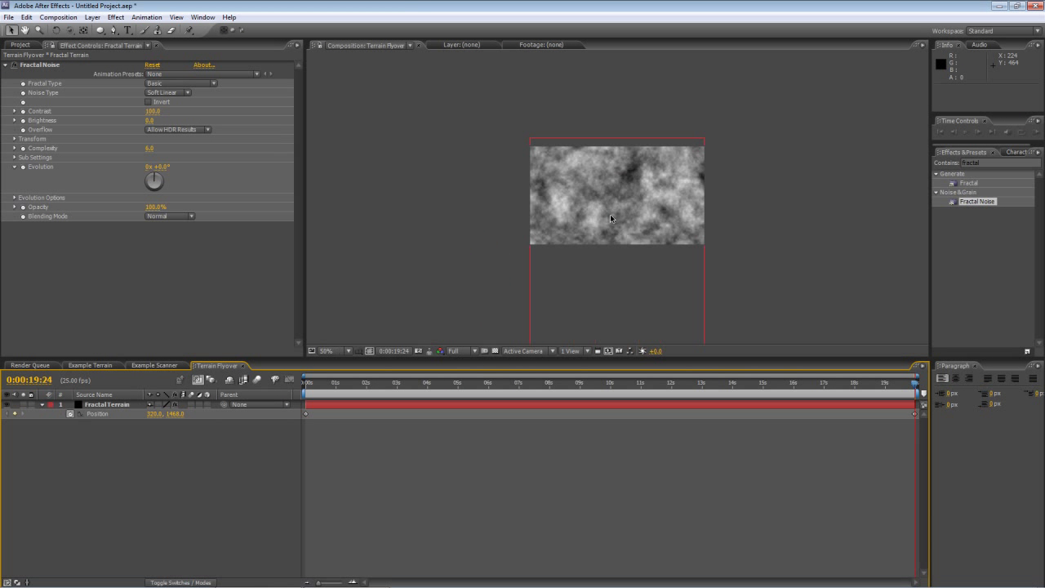
left_click_drag(308, 383, 637, 382)
key("Home")
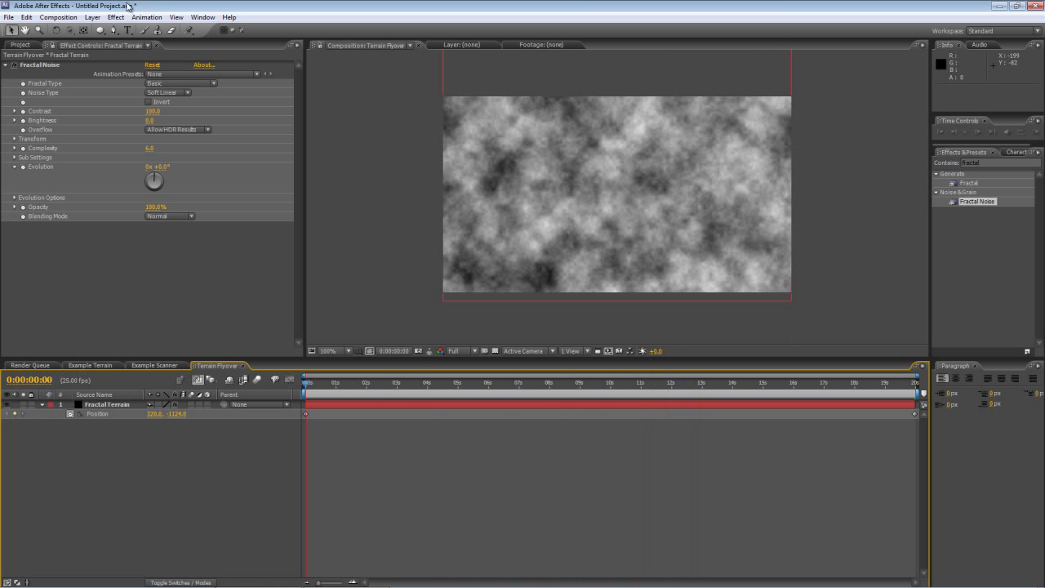
Create a 'Terrain Scanner' composition and nest Terrain Flyover inside it as its layer.
left_click(20, 46)
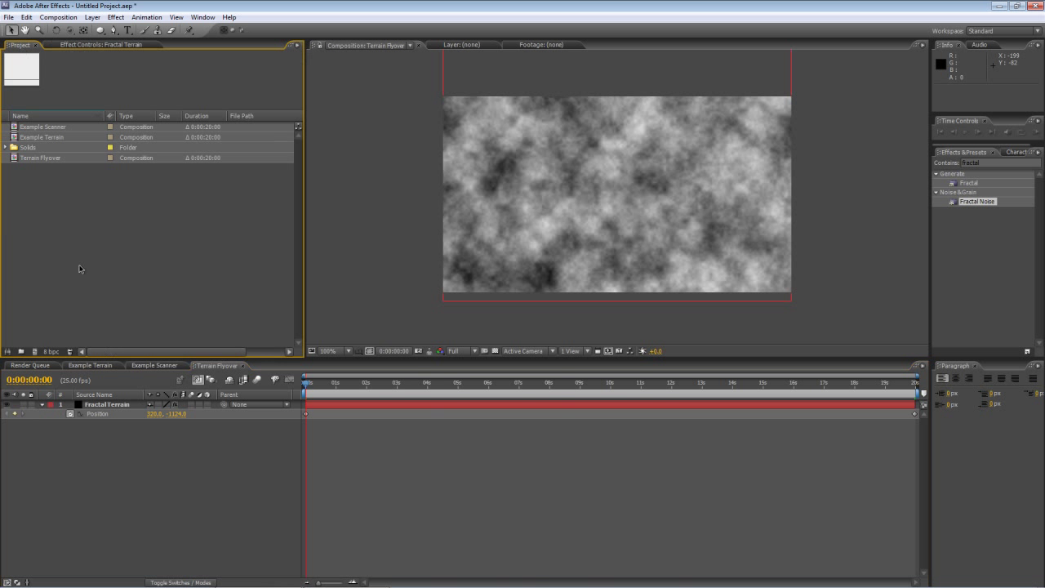
right_click(52, 203)
left_click(75, 209)
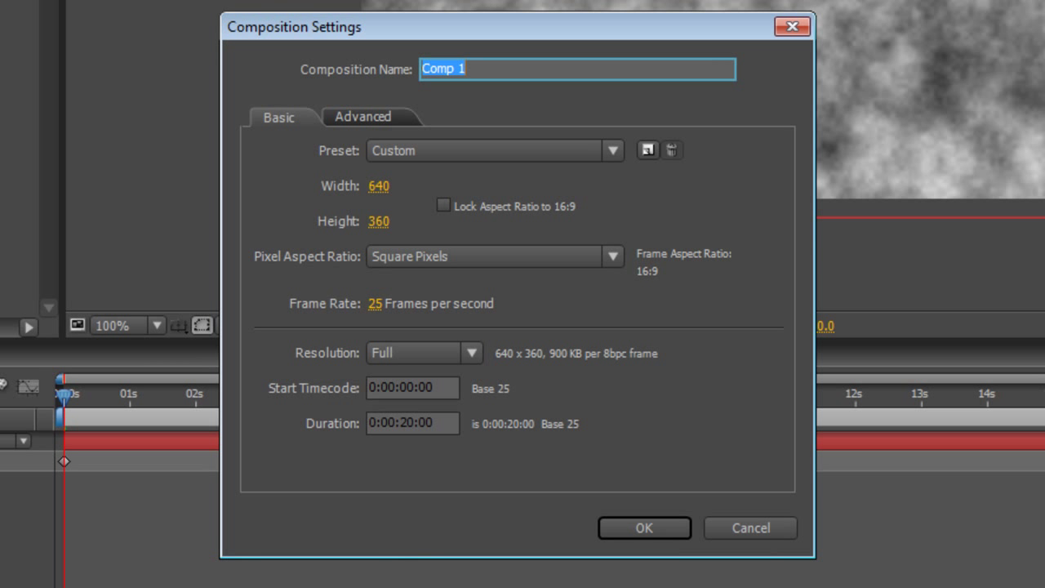
type("Terrain S")
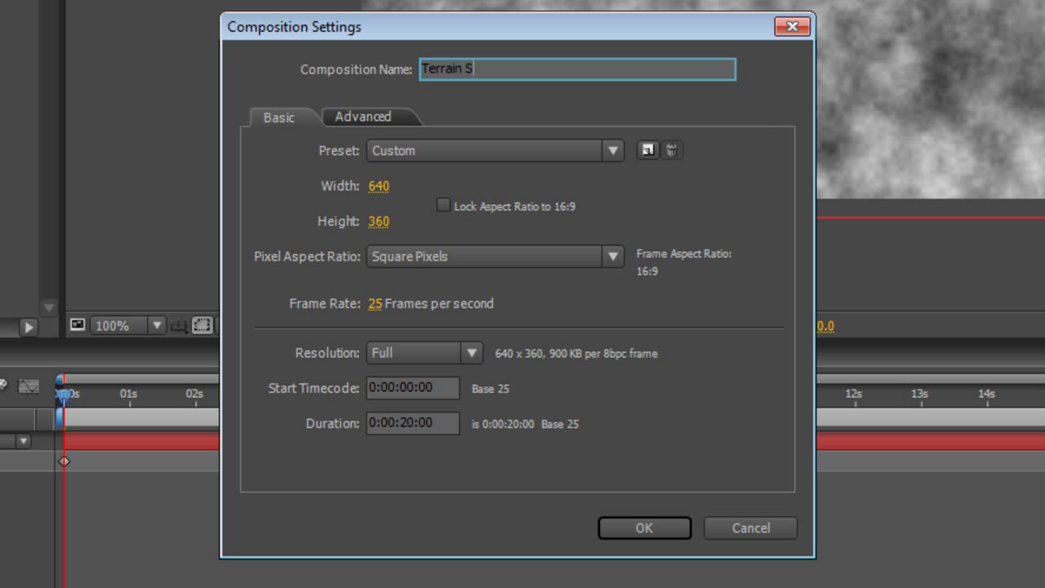
type("canner")
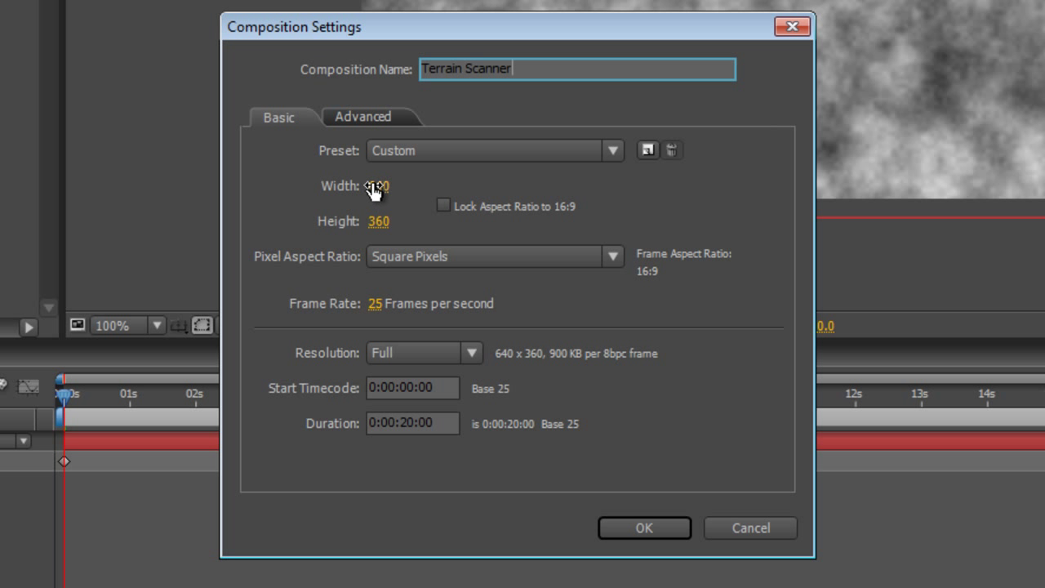
left_click(637, 527)
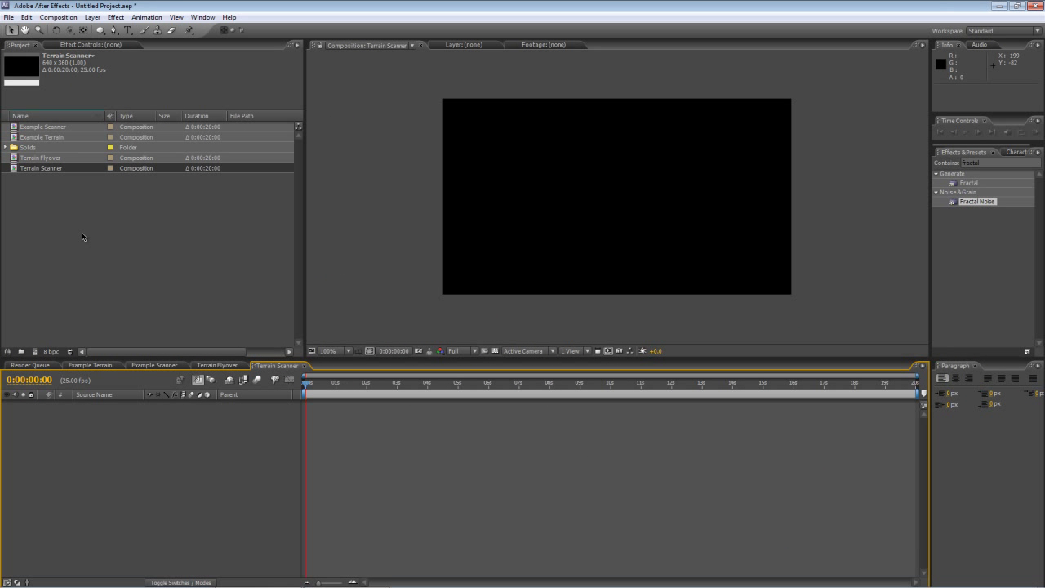
left_click_drag(5, 161, 65, 450)
left_click(143, 484)
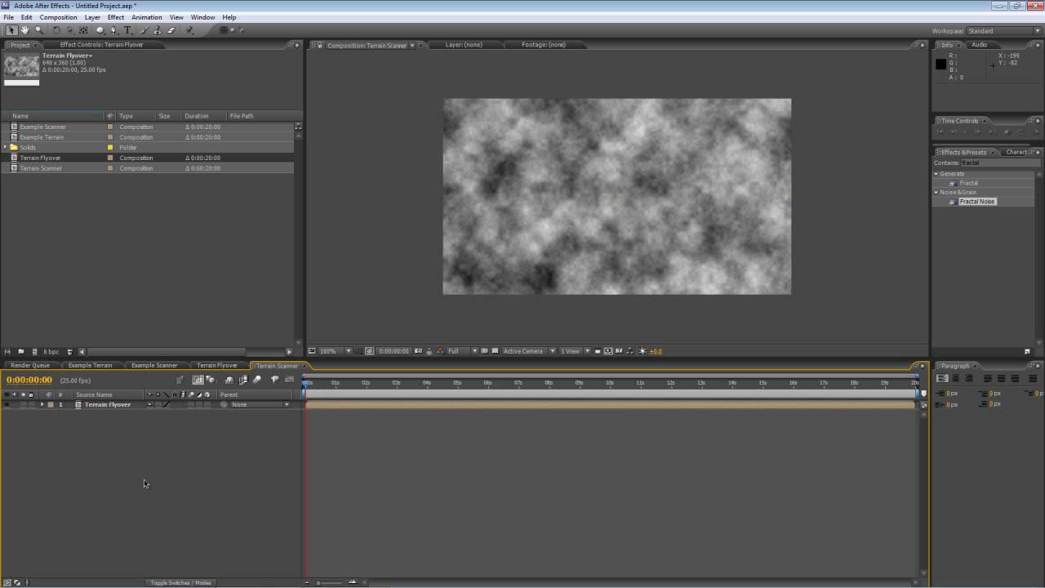
Add a black comp-sized solid named 'Form Scanner' to Terrain Scanner.
right_click(96, 443)
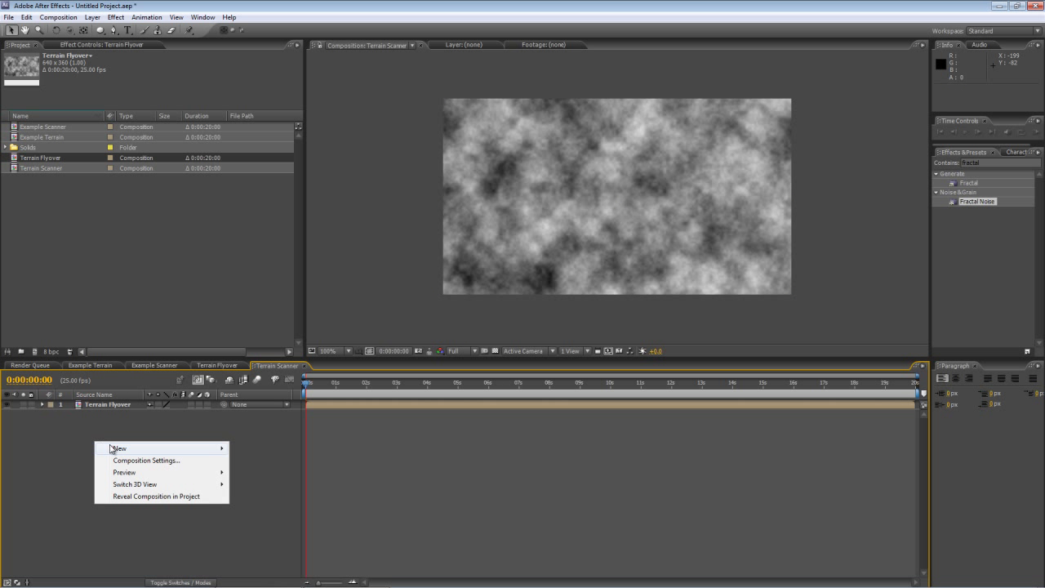
mouse_move(115, 448)
left_click(254, 476)
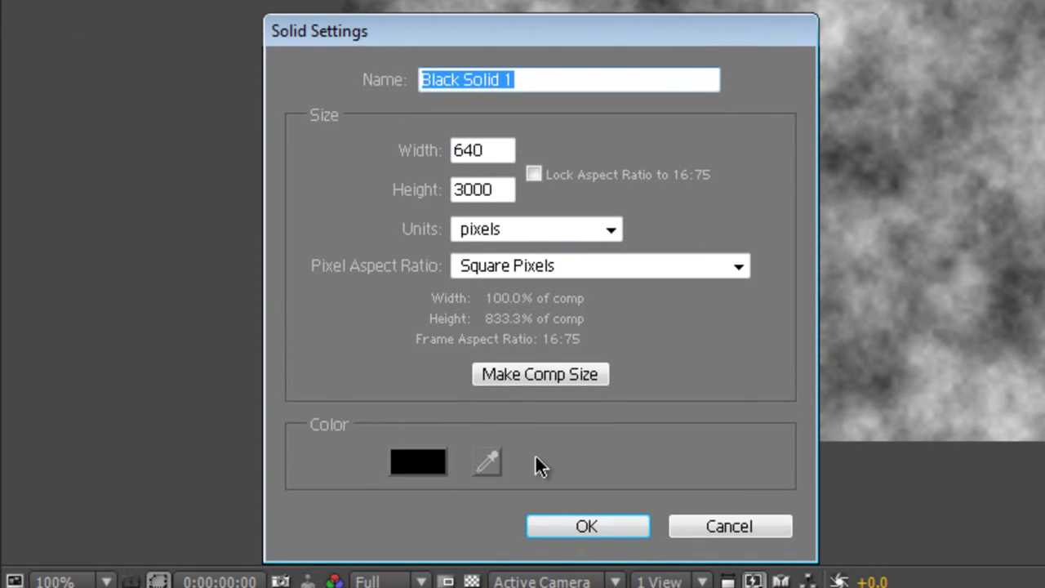
left_click(517, 267)
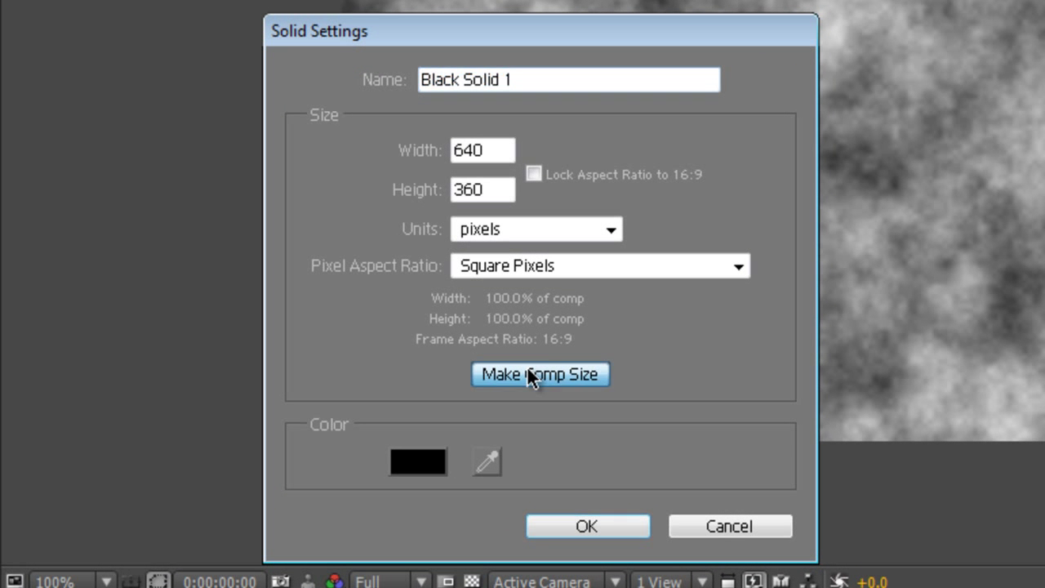
left_click_drag(527, 79, 371, 89)
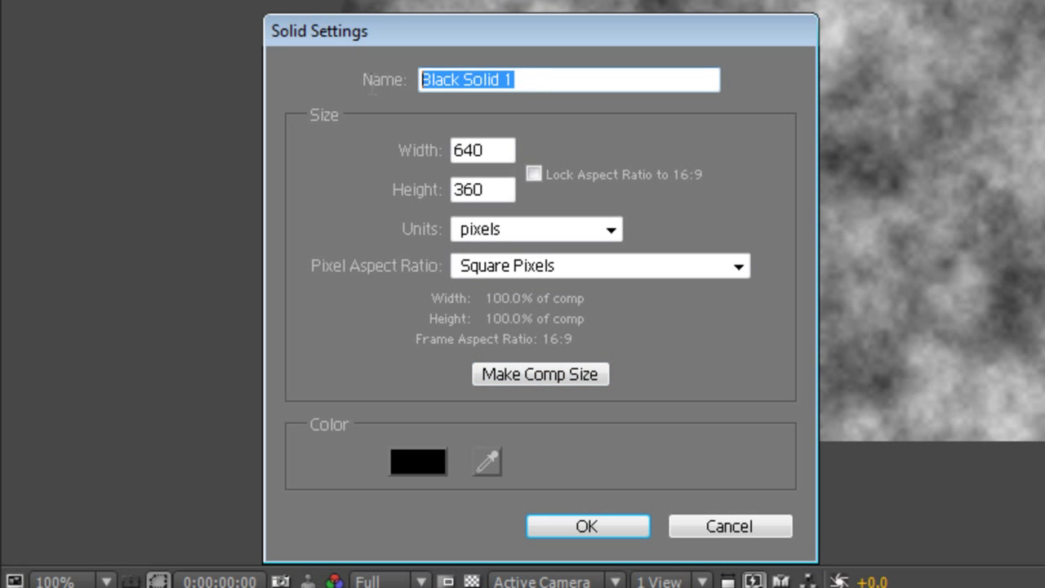
type("Foerm")
key("BackSpace")
key("BackSpace")
key("BackSpace")
type("rm Scanner")
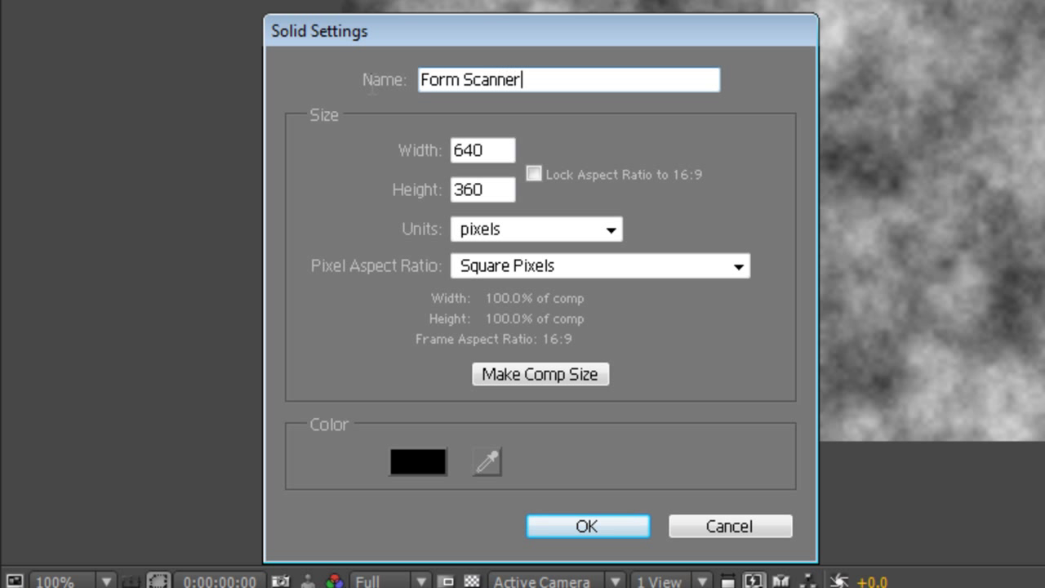
left_click(574, 527)
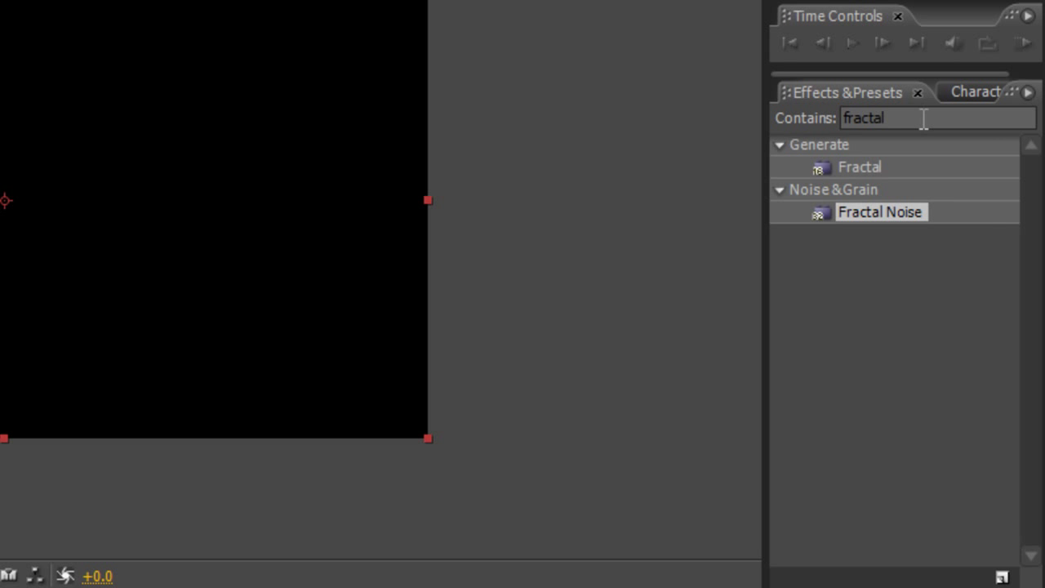
Apply the Trapcode Form effect to the Form Scanner layer.
left_click(924, 118)
type("form")
left_click_drag(855, 459, 97, 408)
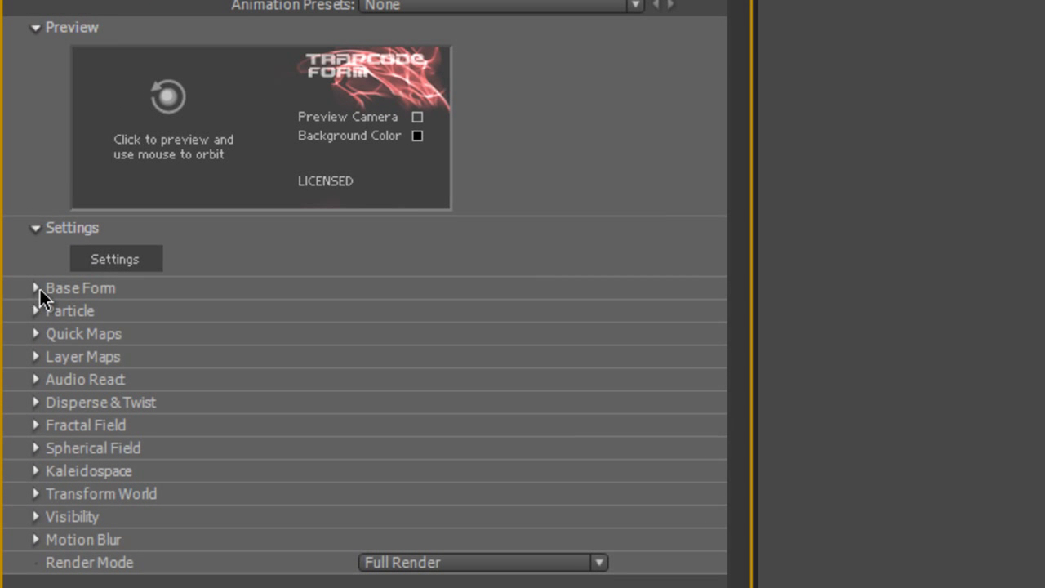
Set the Form Base Form size X/Y/Z to 640, 360 and 1.
left_click(35, 290)
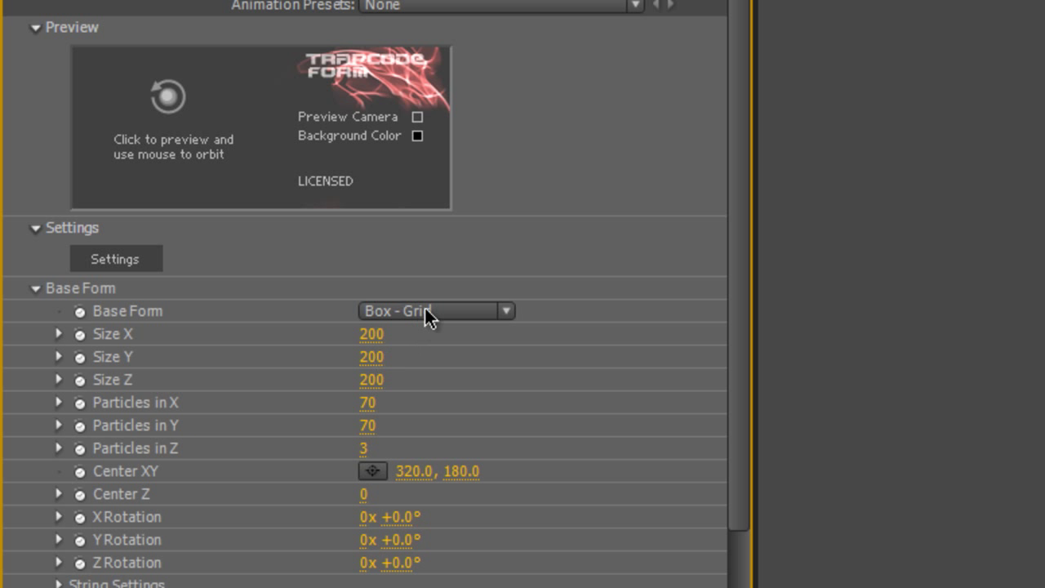
left_click(372, 334)
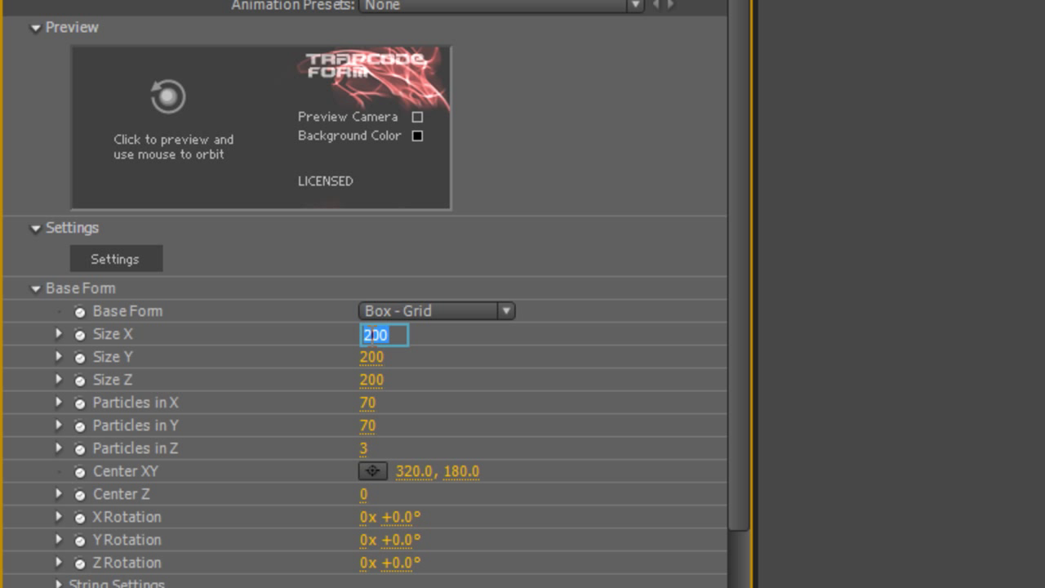
type("640")
key("Tab")
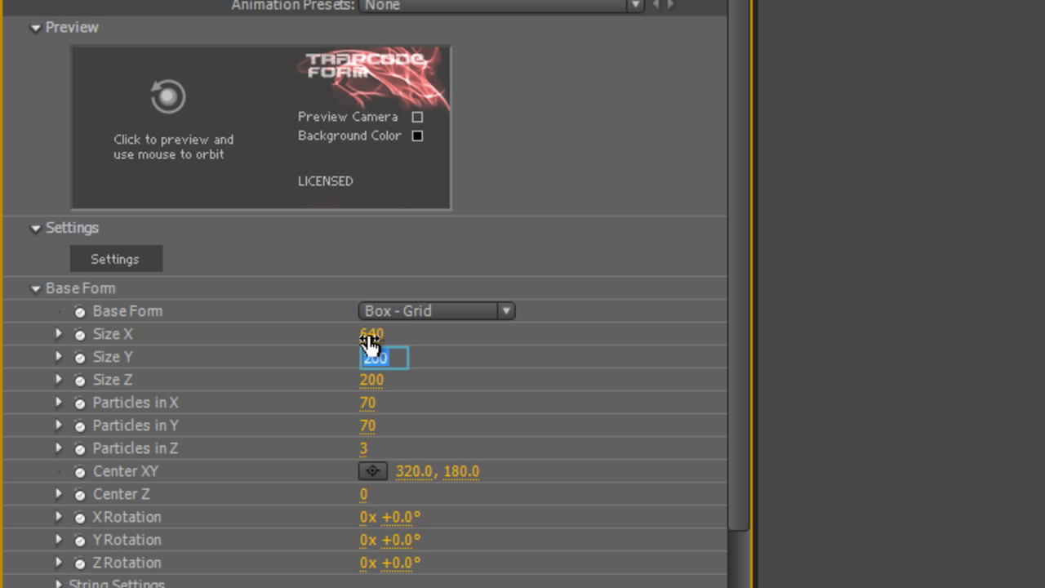
type("360")
key("Tab")
type("1")
key("Tab")
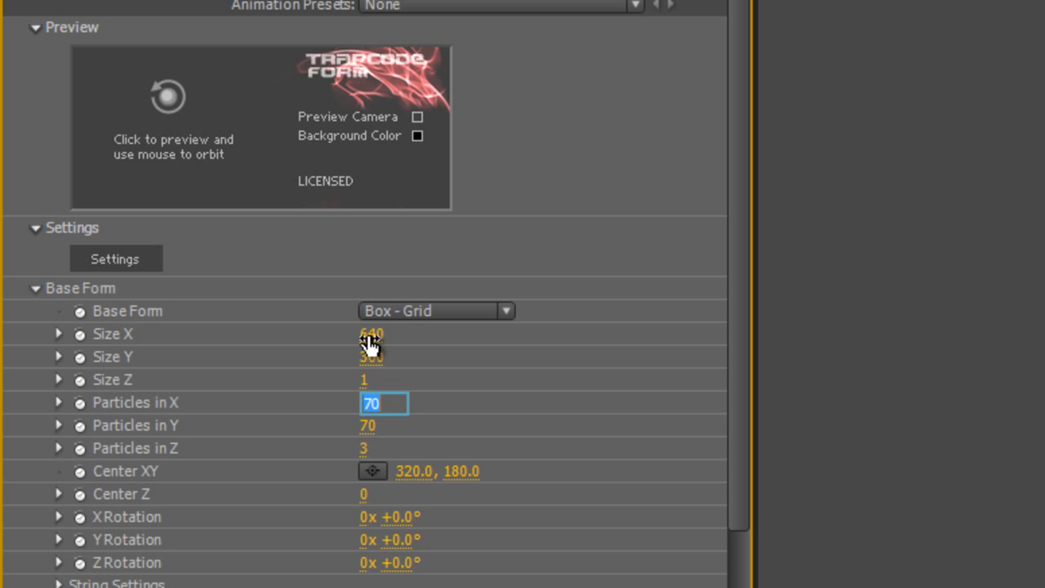
Set Particles in X/Y/Z to 320, 180 and 1, and tilt X Rotation to -45°.
type("3250")
key("BackSpace")
type("0")
key("Tab")
type("180")
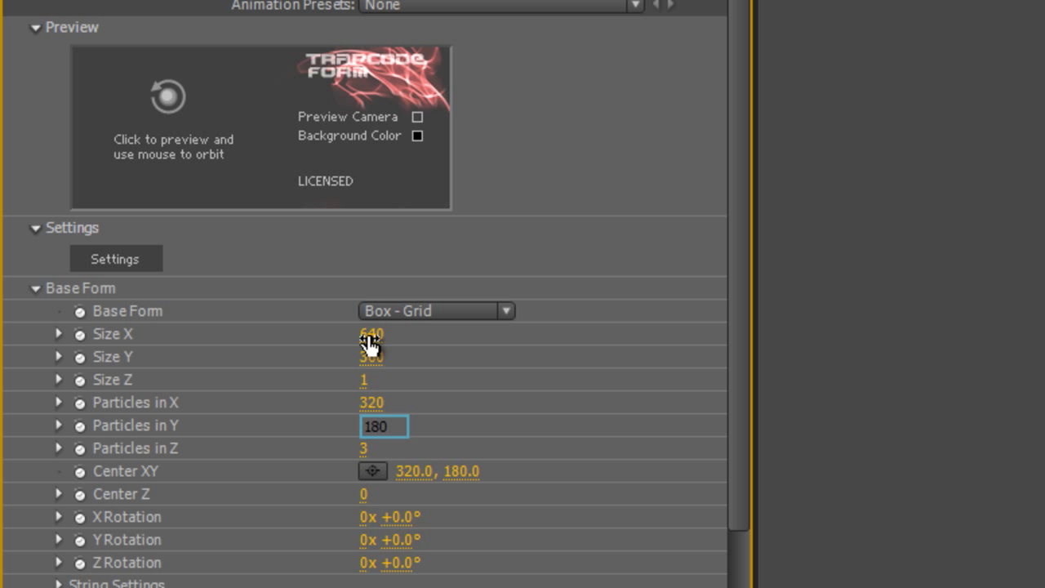
key("Tab")
type("1")
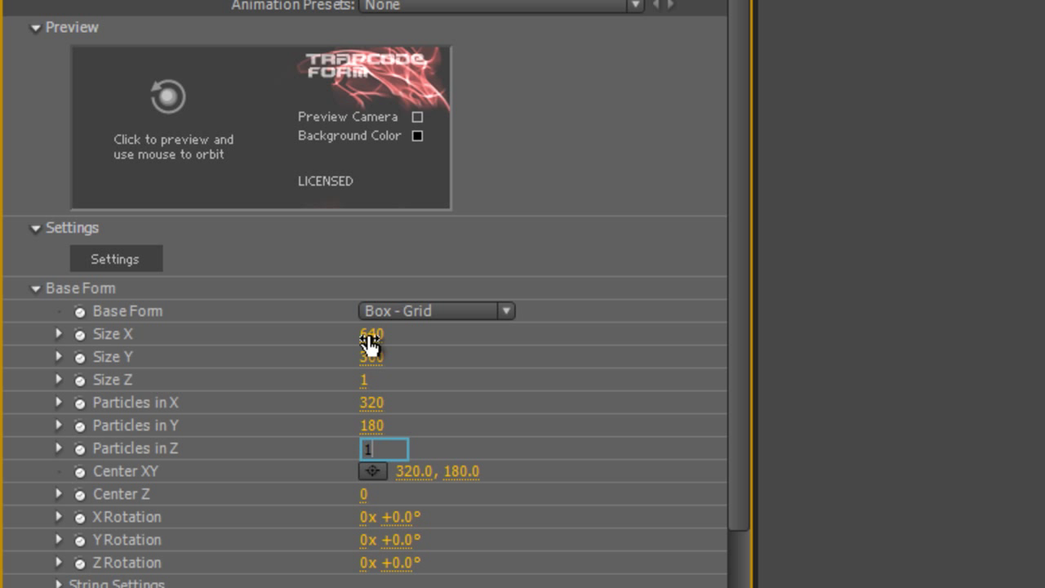
key("Tab")
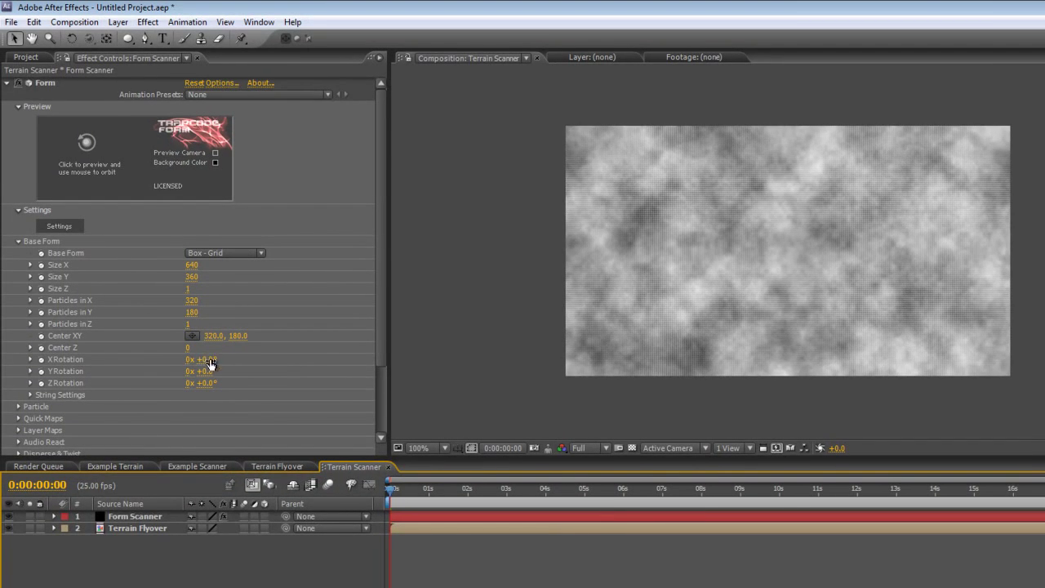
left_click_drag(209, 359, 175, 358)
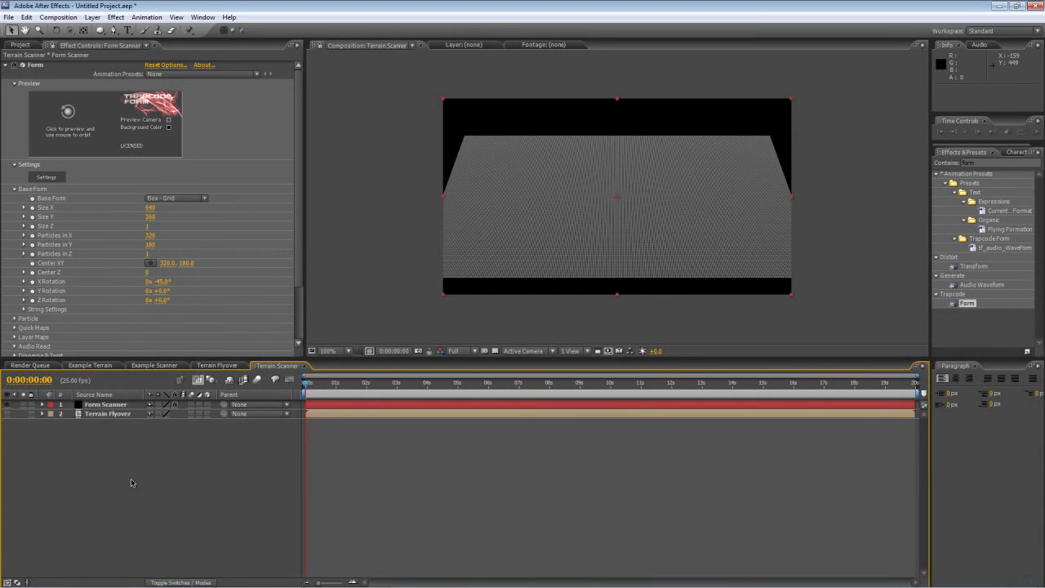
left_click_drag(297, 88, 298, 157)
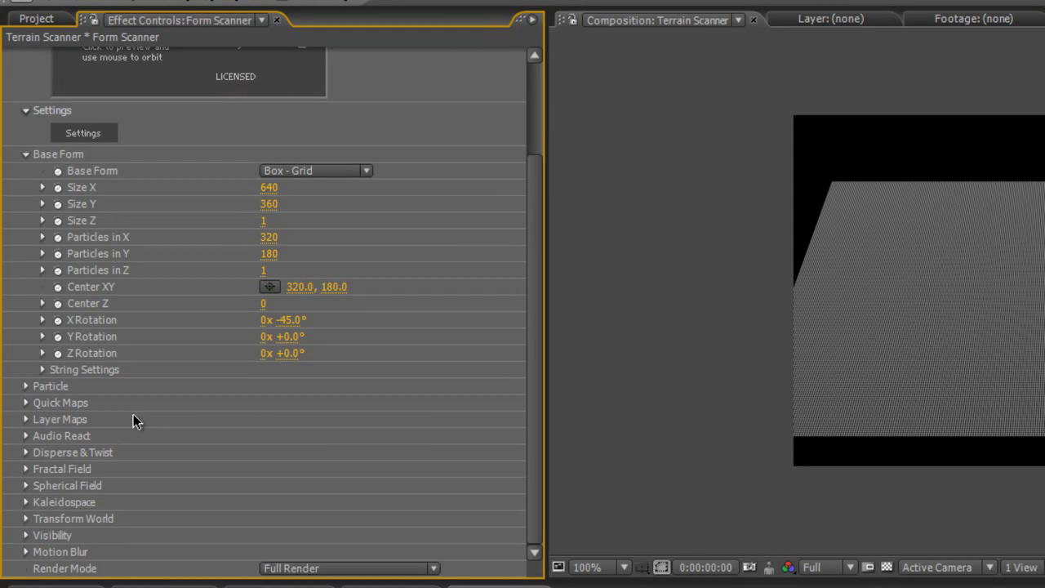
Set Form displacement to Individual XYZ, mapped over XY, with Z from Terrain Flyover.
left_click(25, 420)
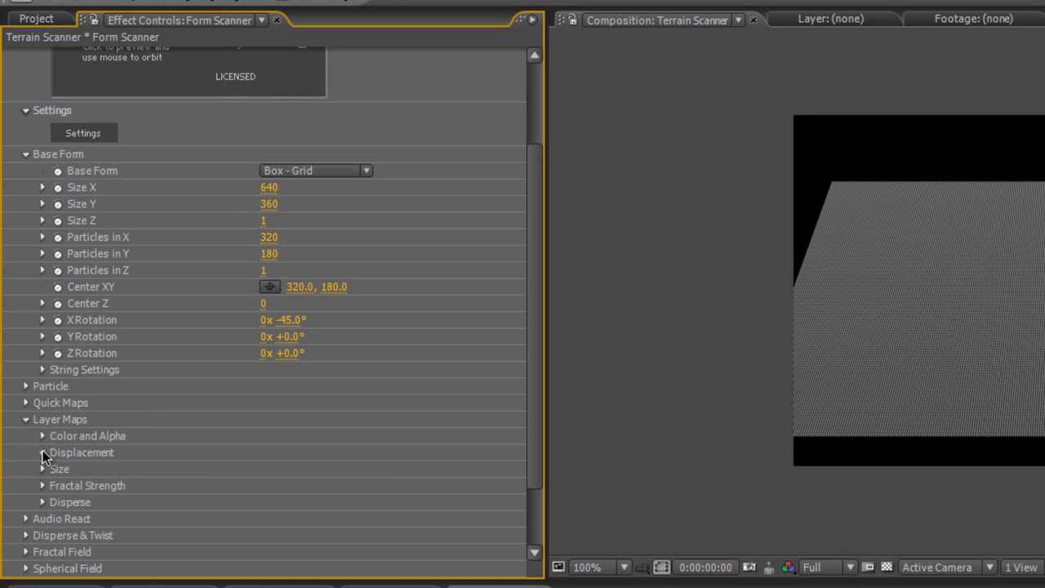
left_click(43, 452)
left_click_drag(535, 402, 536, 539)
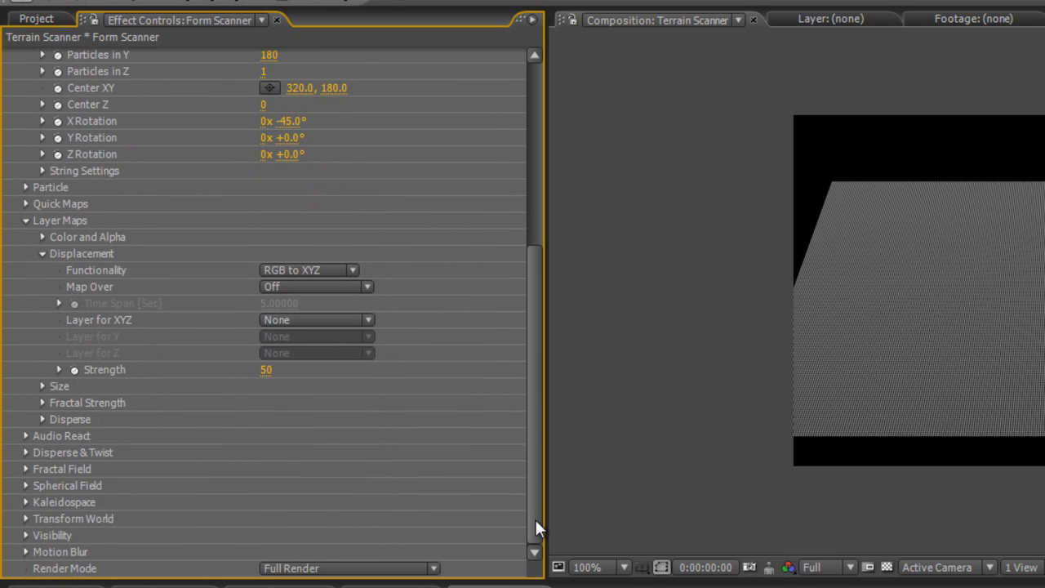
left_click(317, 278)
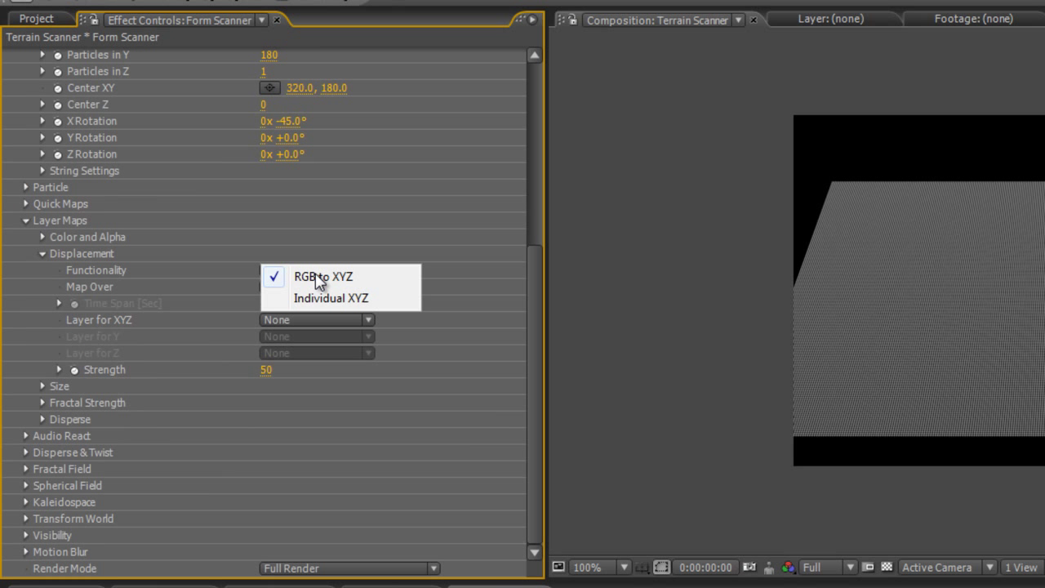
left_click(331, 303)
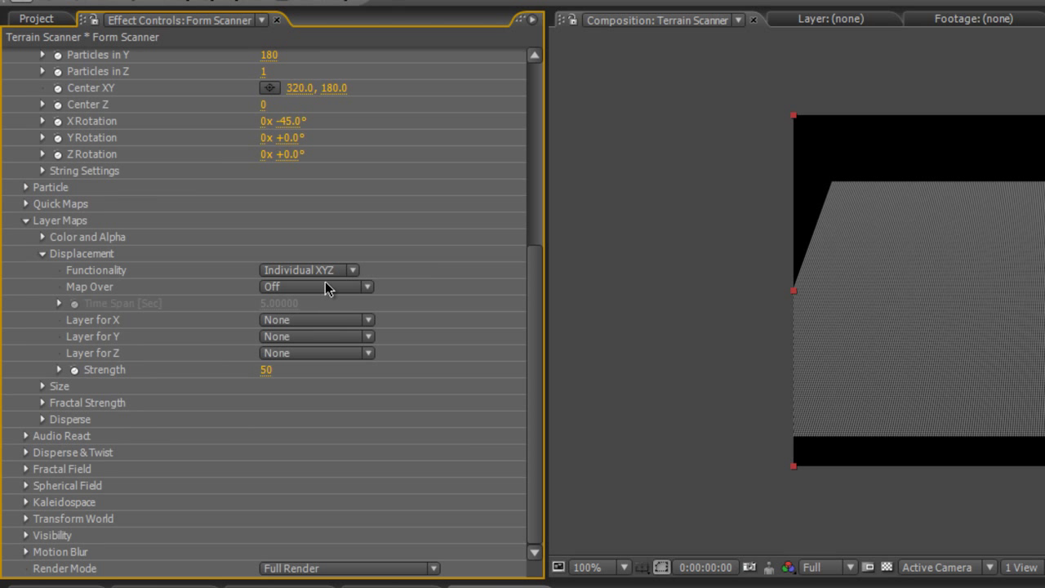
left_click(325, 286)
left_click(329, 314)
left_click(302, 355)
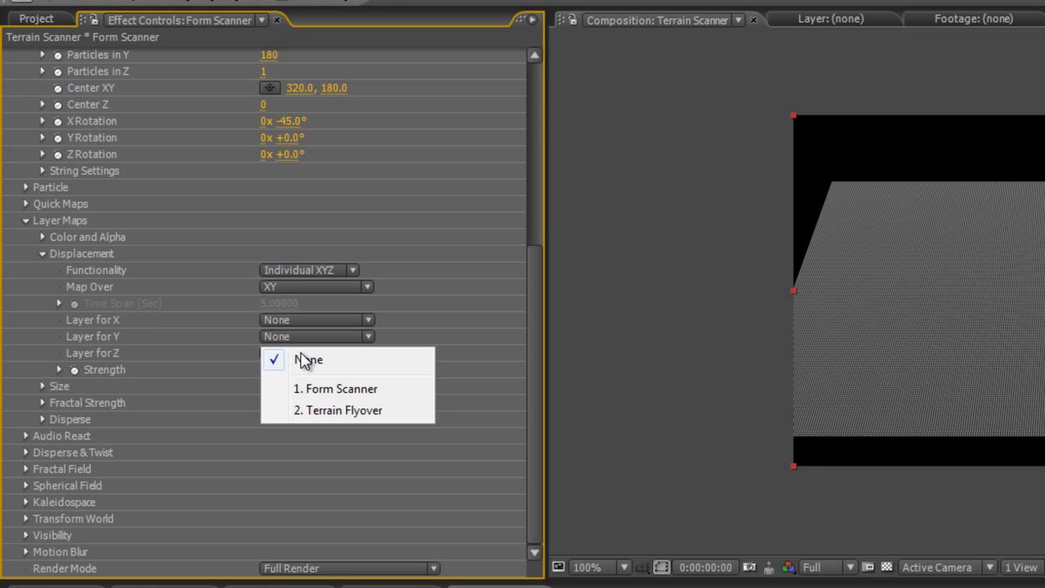
left_click(333, 412)
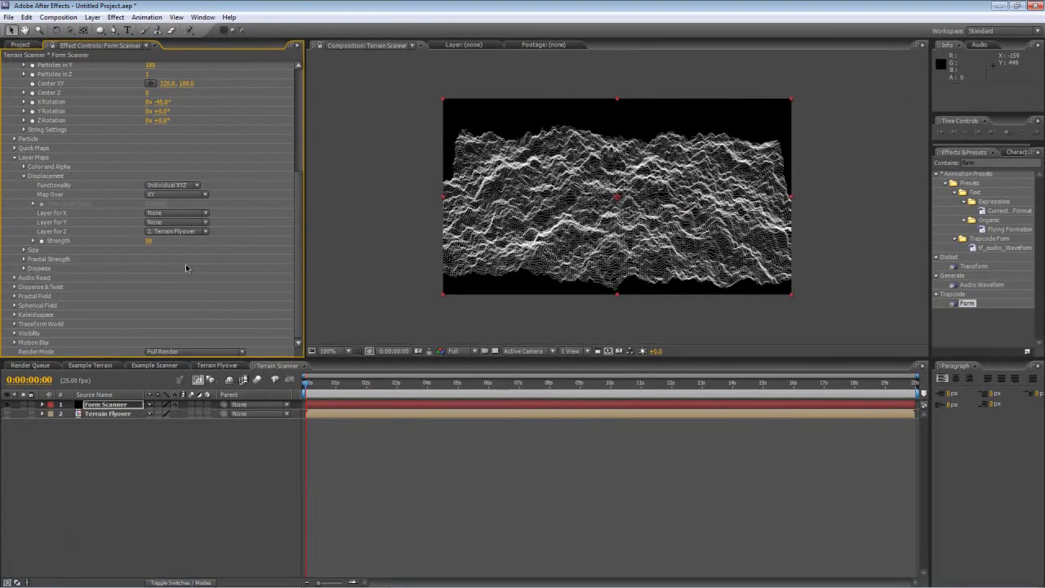
Scrub through time to preview the wireframe terrain, keeping Terrain Flyover hidden.
left_click_drag(400, 388, 537, 393)
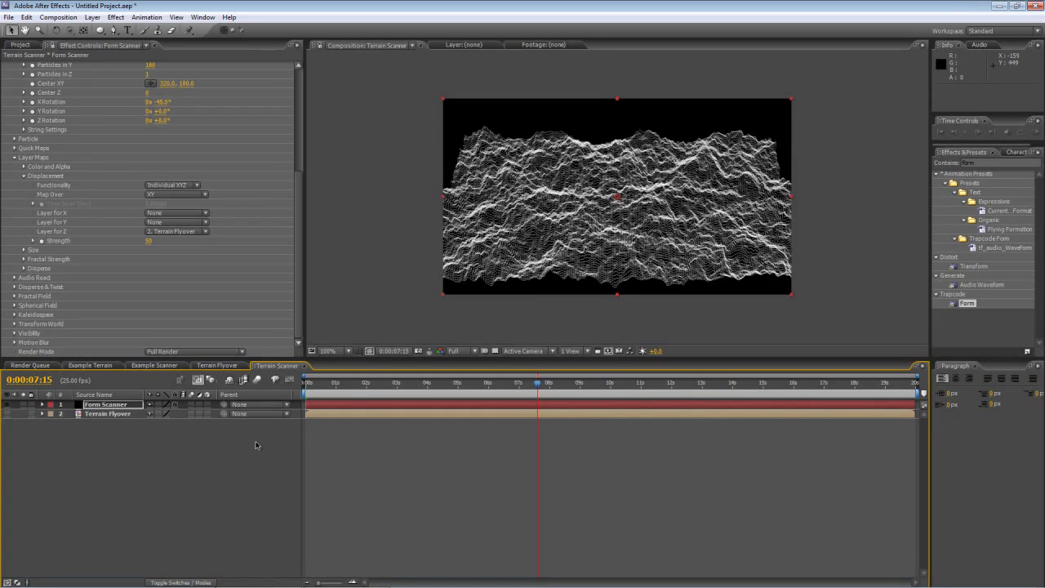
left_click(5, 414)
left_click(5, 414)
key("Home")
left_click(197, 479)
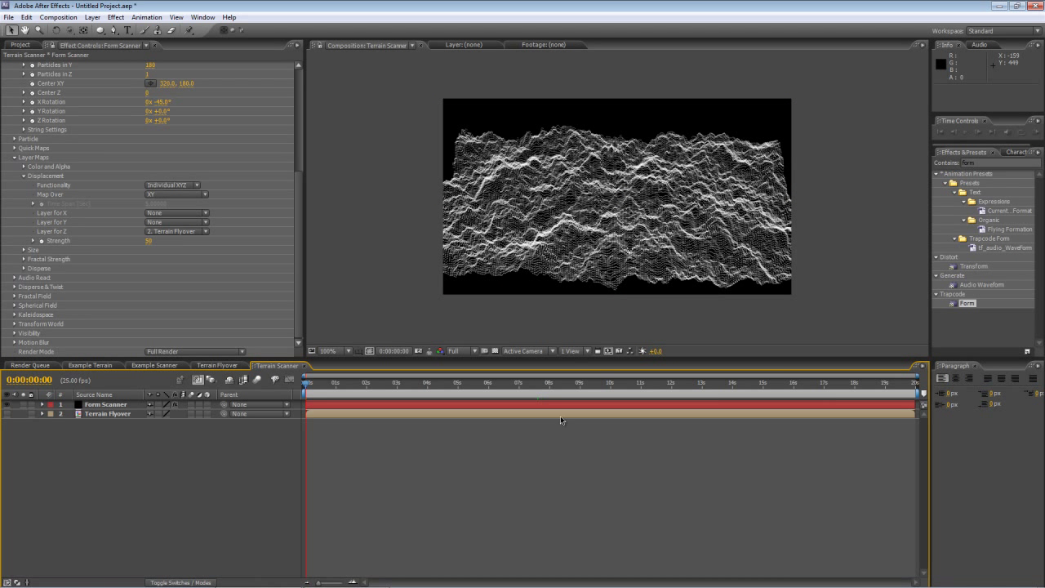
left_click_drag(431, 385, 313, 397)
In Terrain Flyover, set Fractal Terrain's noise to Turbulent Basic fractal type with Block noise.
left_click(223, 366)
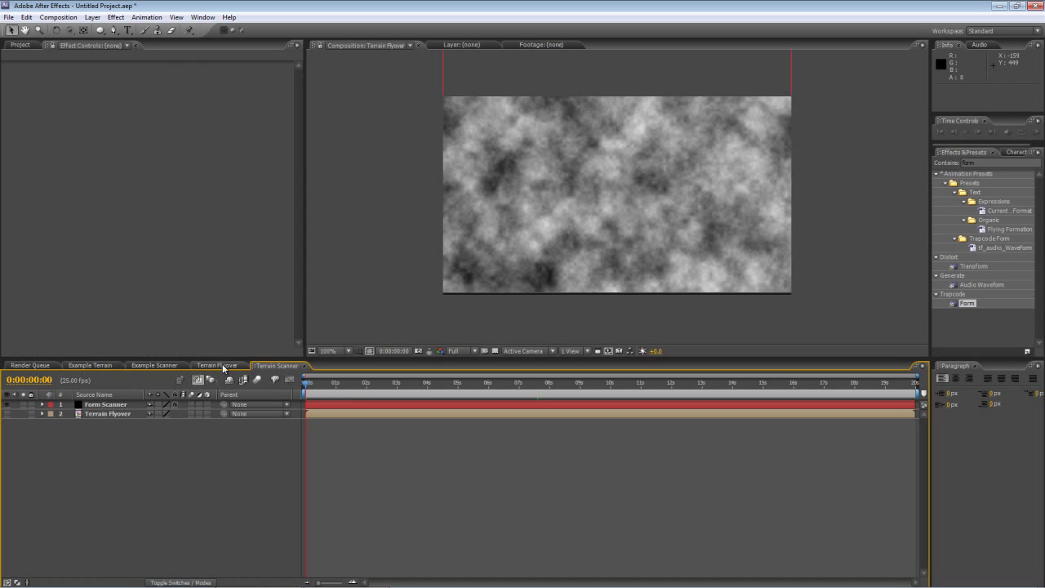
left_click(107, 404)
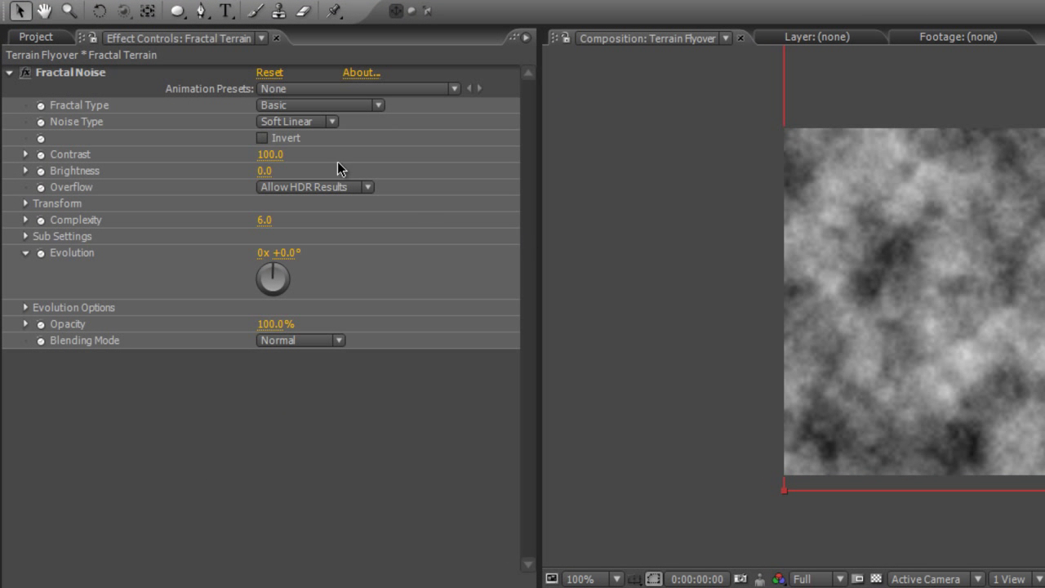
left_click(321, 106)
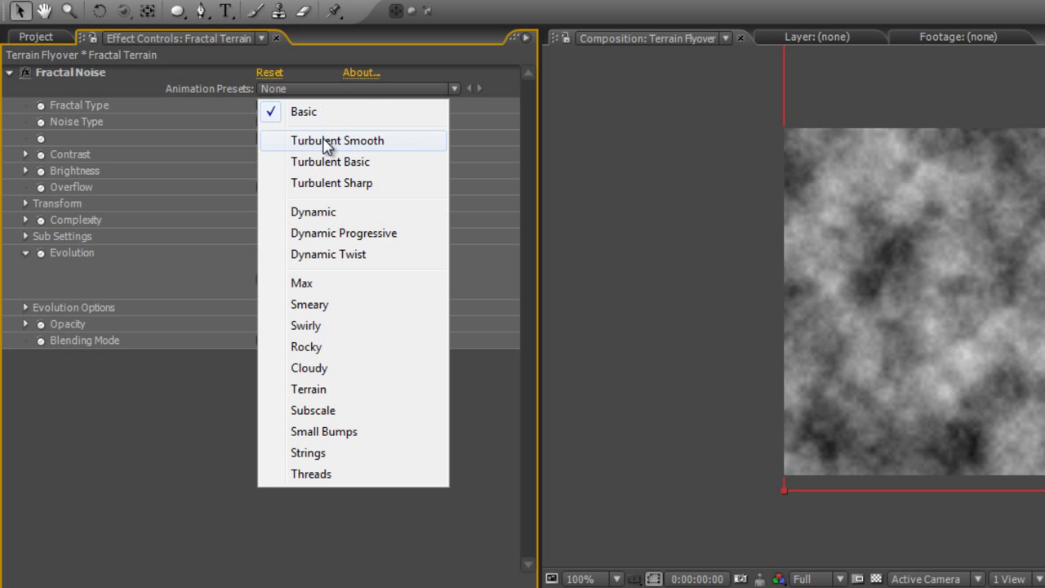
left_click(329, 163)
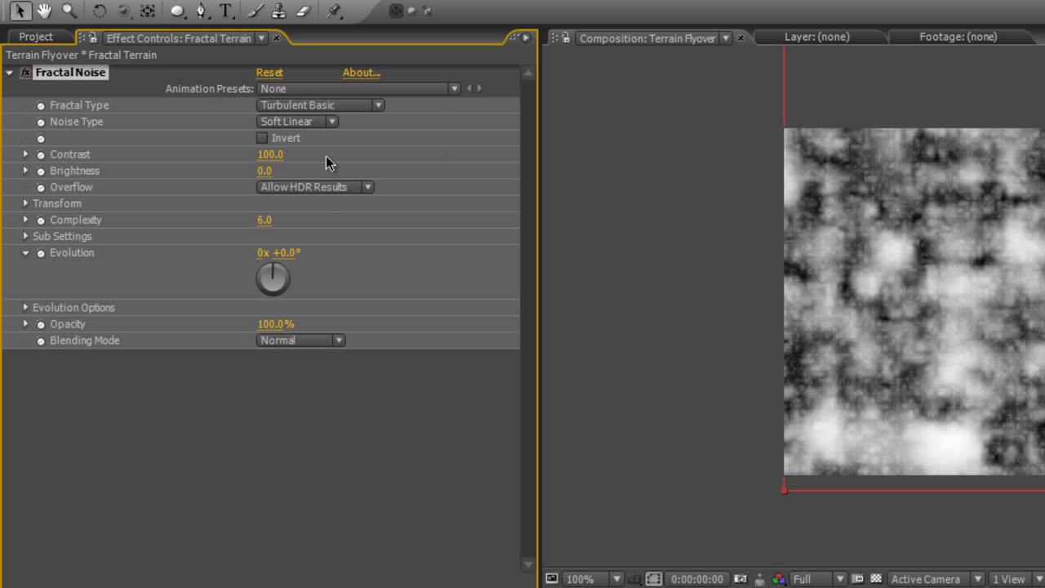
left_click(298, 122)
left_click(311, 82)
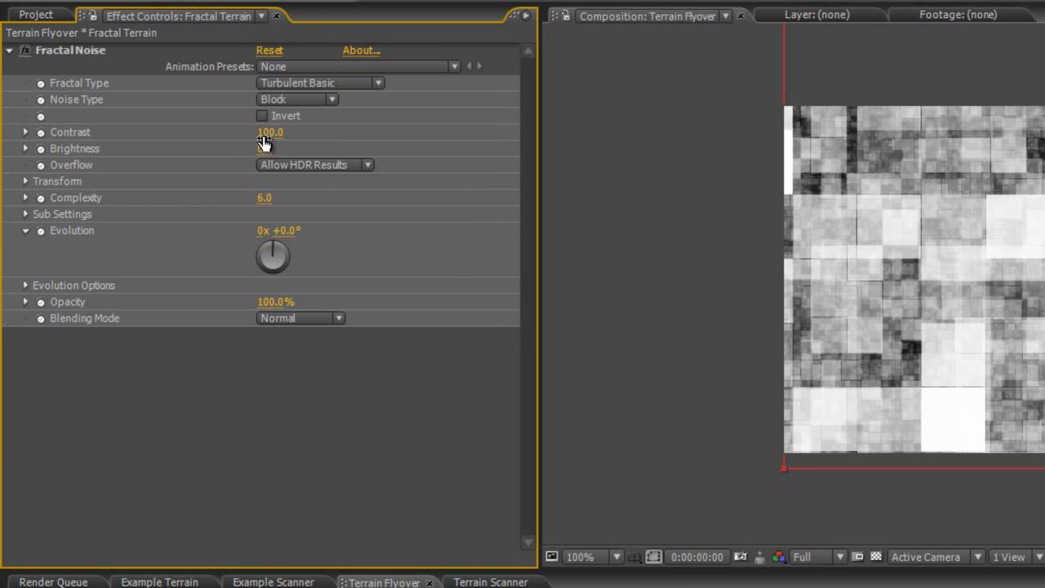
Set the noise Contrast to 200, Brightness to -100 and Complexity to 2.
left_click(269, 132)
type("200")
key("Tab")
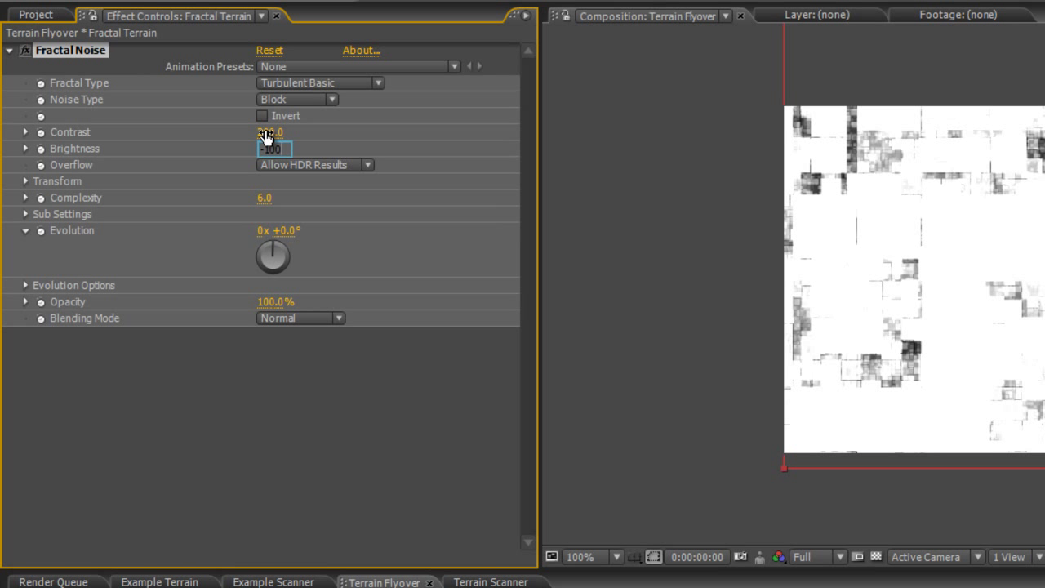
key("Tab")
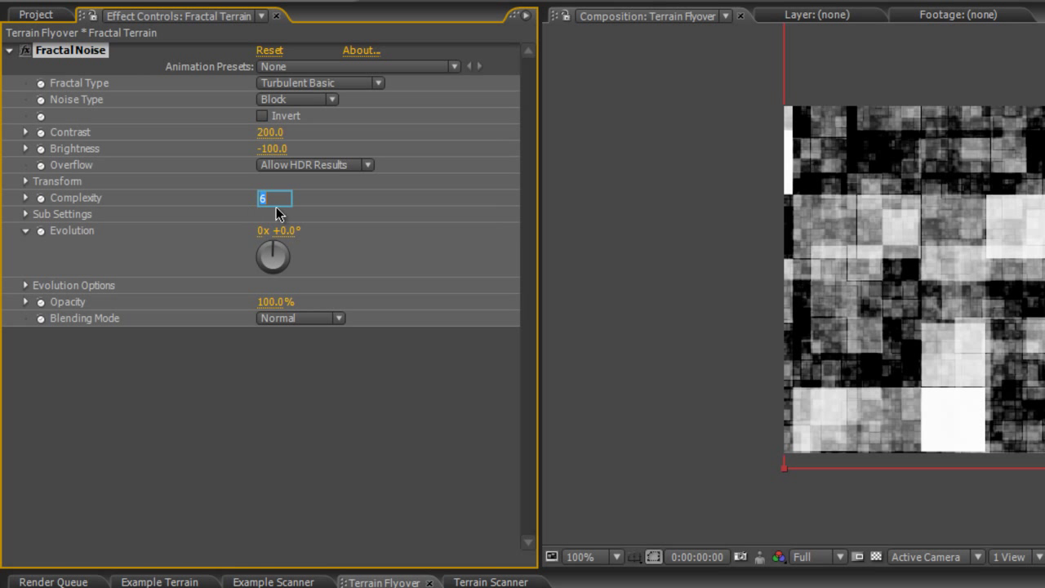
type("2")
key("Return")
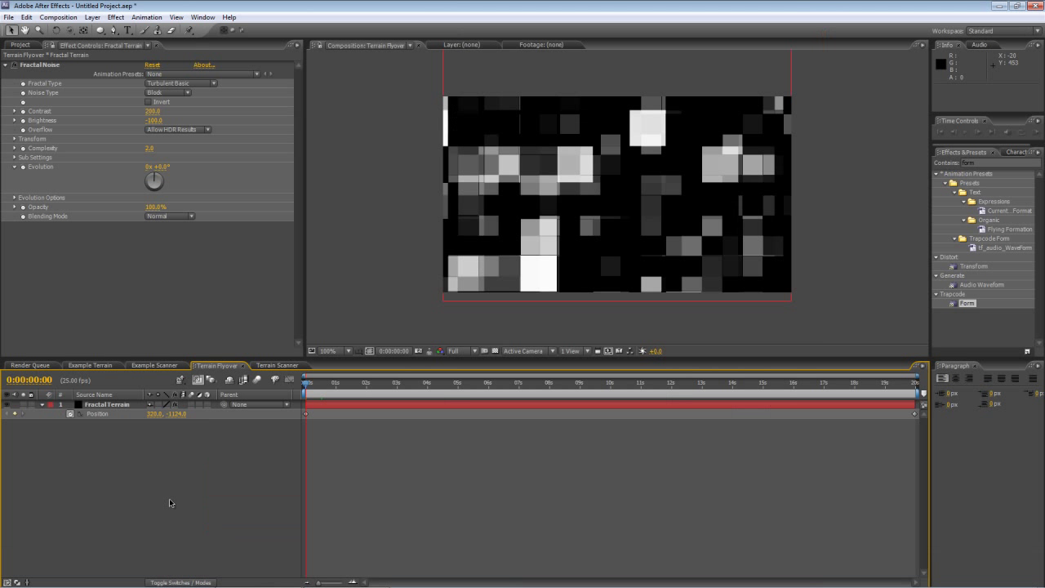
Open the Terrain Scanner comp, preview its first seconds, and show Form Scanner's Form settings down to Base Form.
left_click(283, 368)
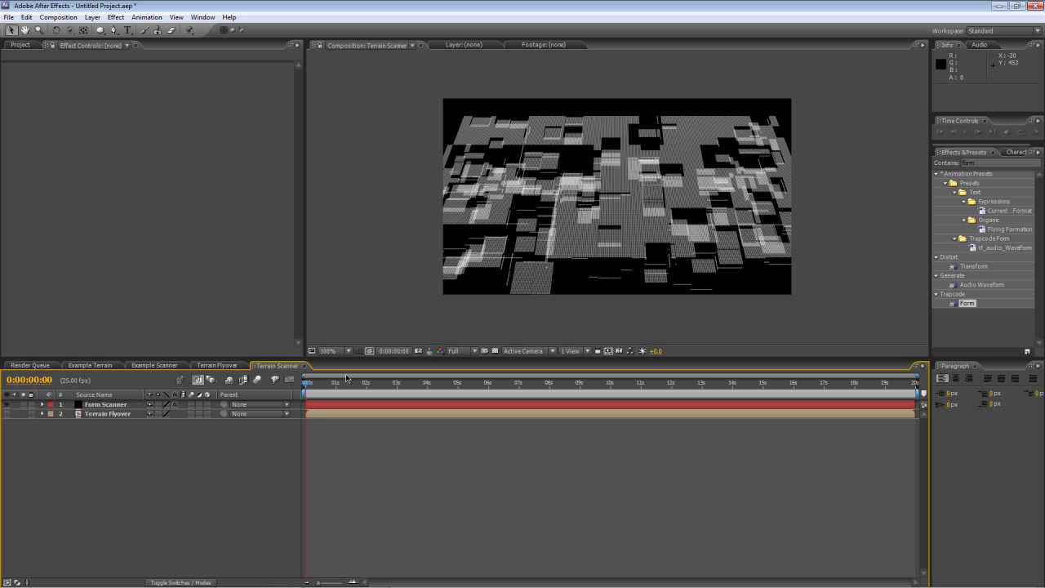
left_click(314, 388)
left_click_drag(313, 387, 507, 384)
left_click_drag(389, 388, 299, 396)
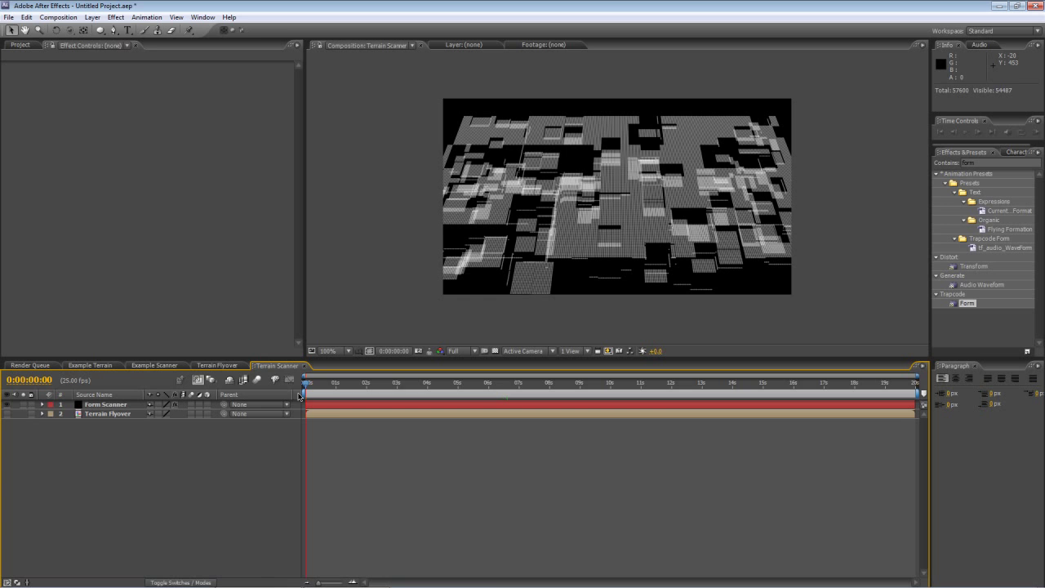
left_click(115, 406)
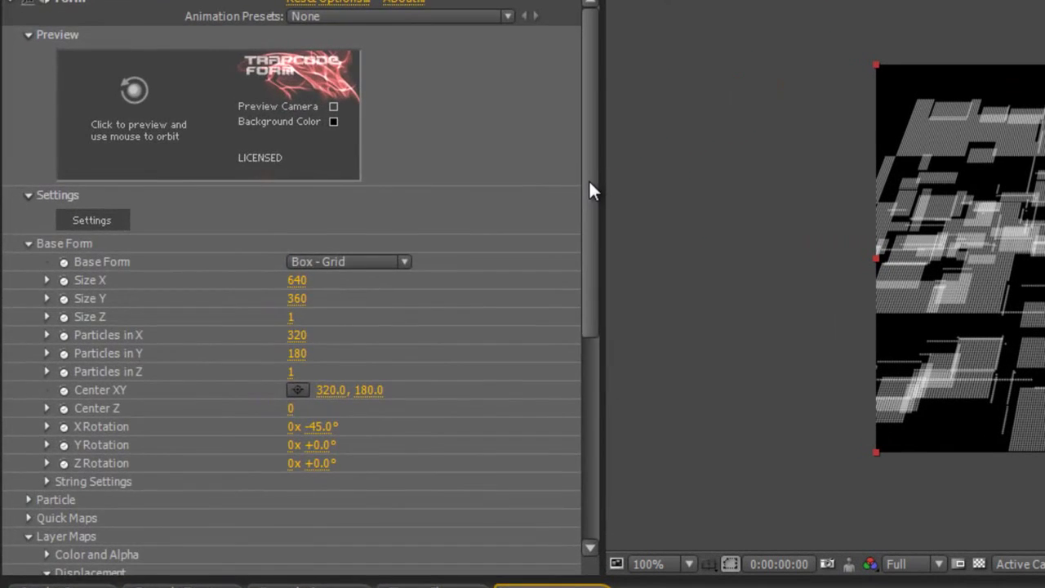
left_click_drag(495, 174, 491, 322)
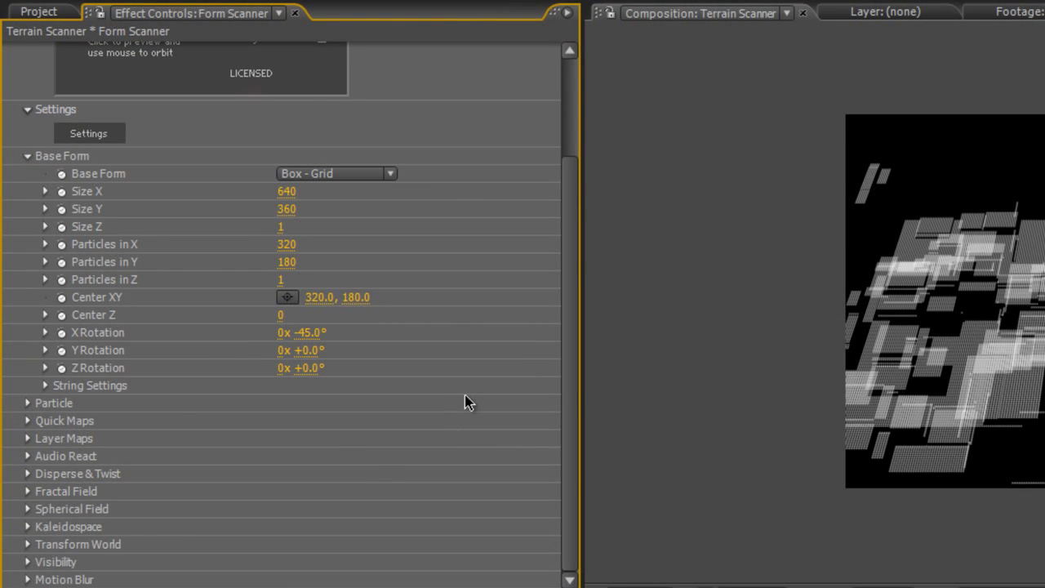
Give Form's Color Map the green preset with a black right stop, tighten the stops, and map Opac+Color over Z.
left_click(27, 420)
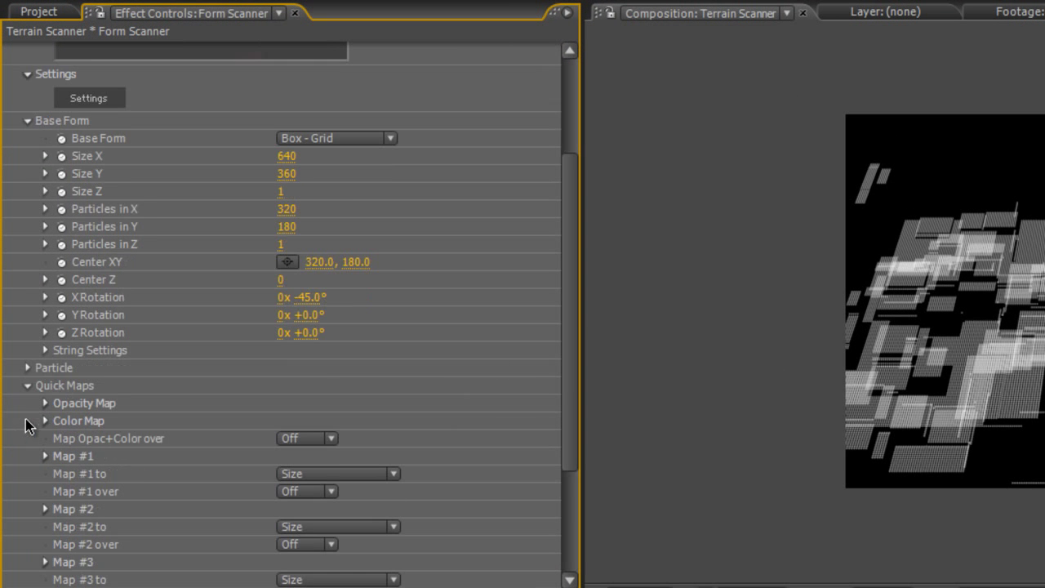
scroll(566, 356, "down", 5)
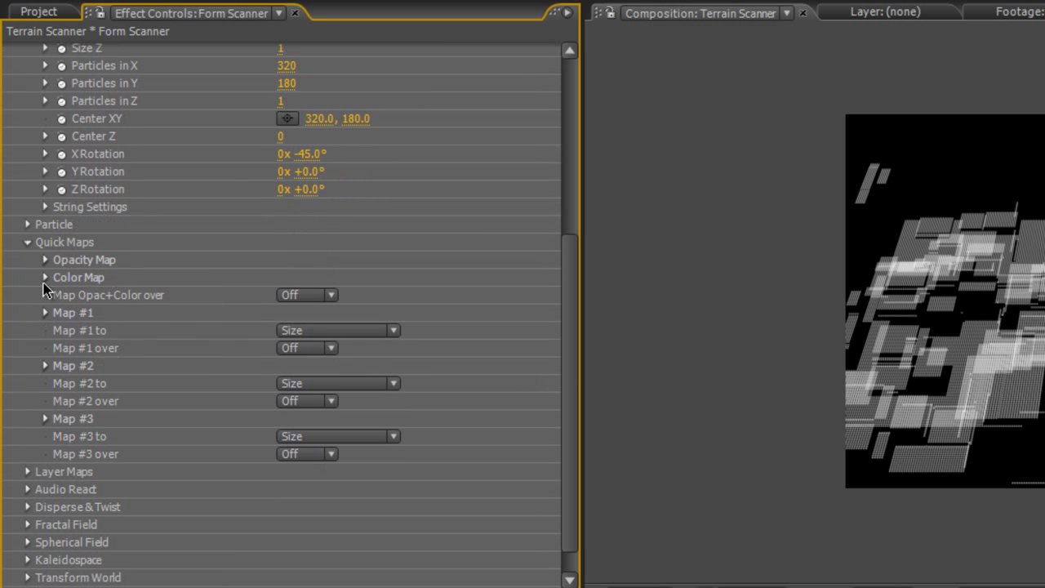
left_click(45, 277)
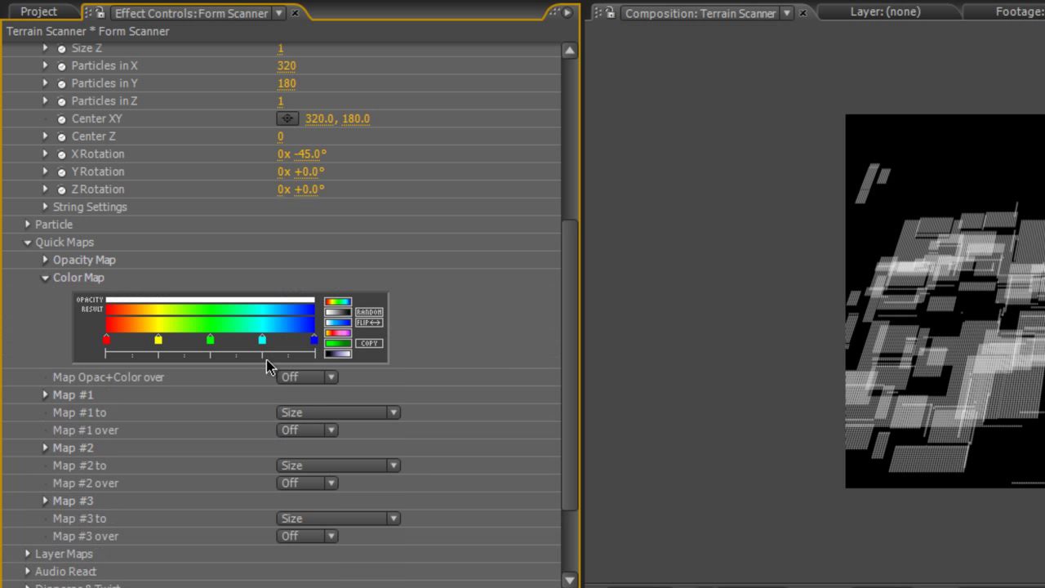
left_click(338, 344)
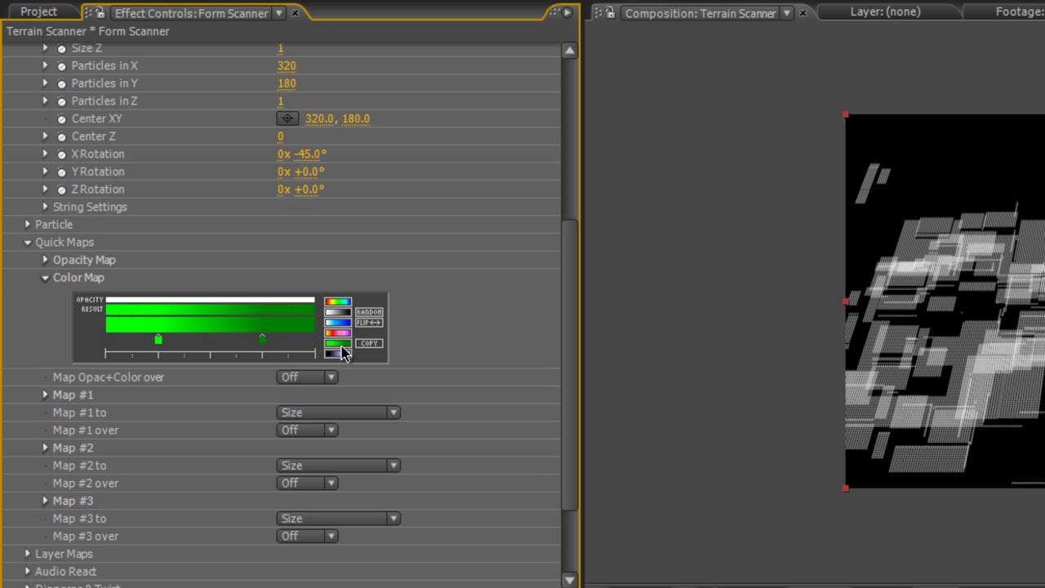
double_click(262, 339)
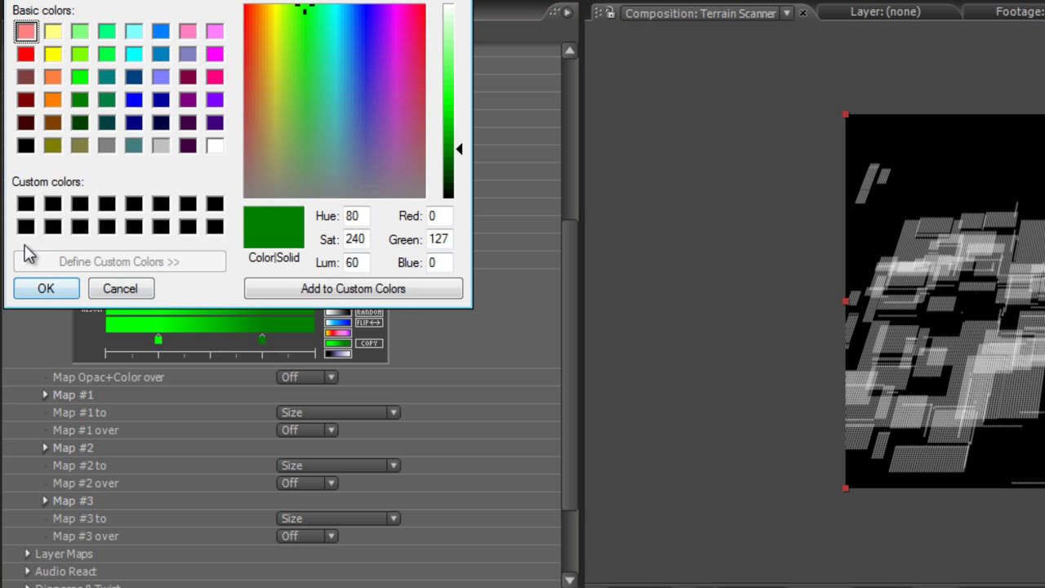
left_click(26, 204)
left_click(46, 288)
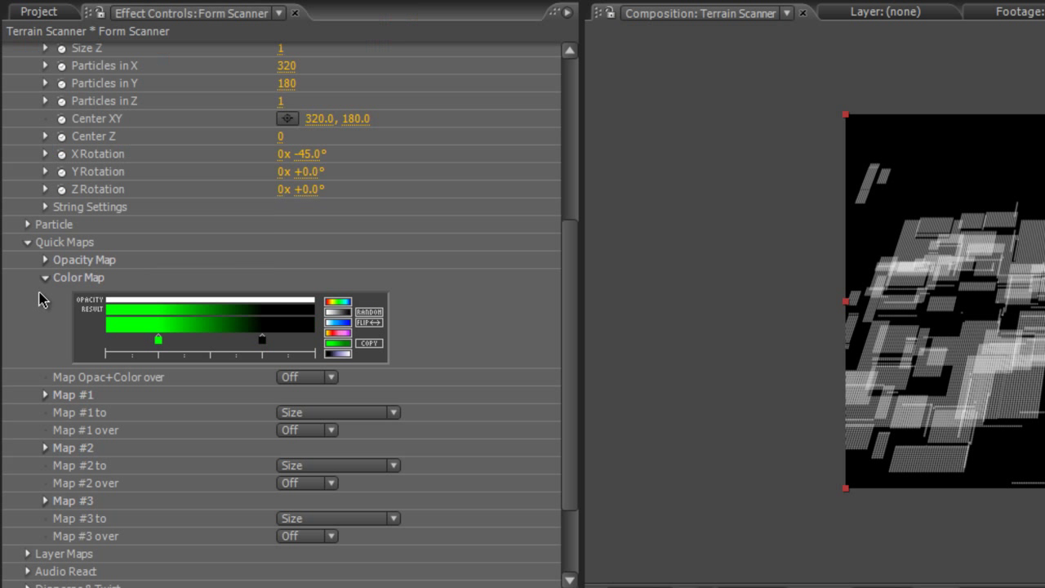
left_click_drag(160, 342, 183, 343)
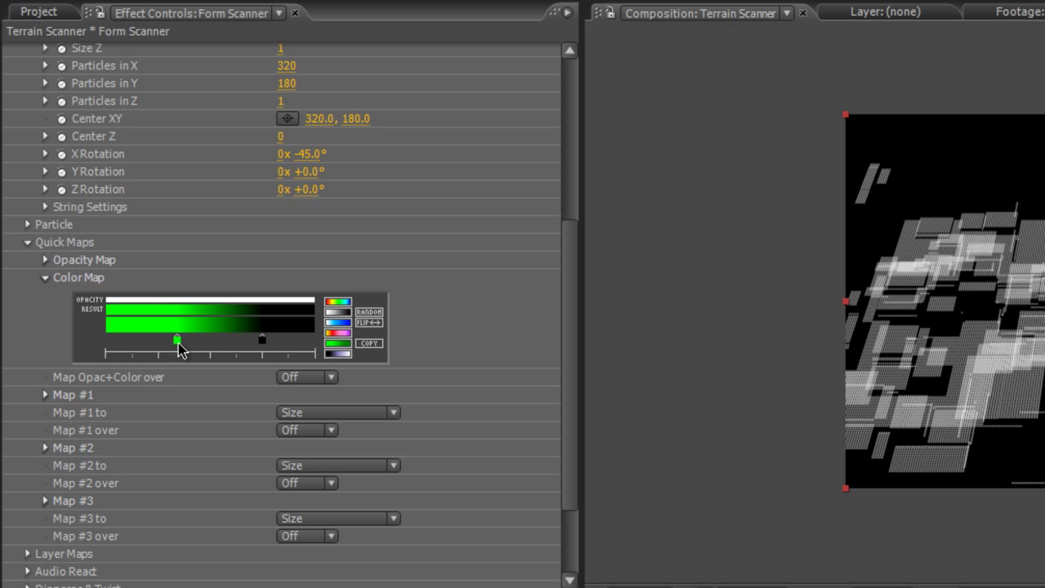
left_click_drag(262, 343, 243, 347)
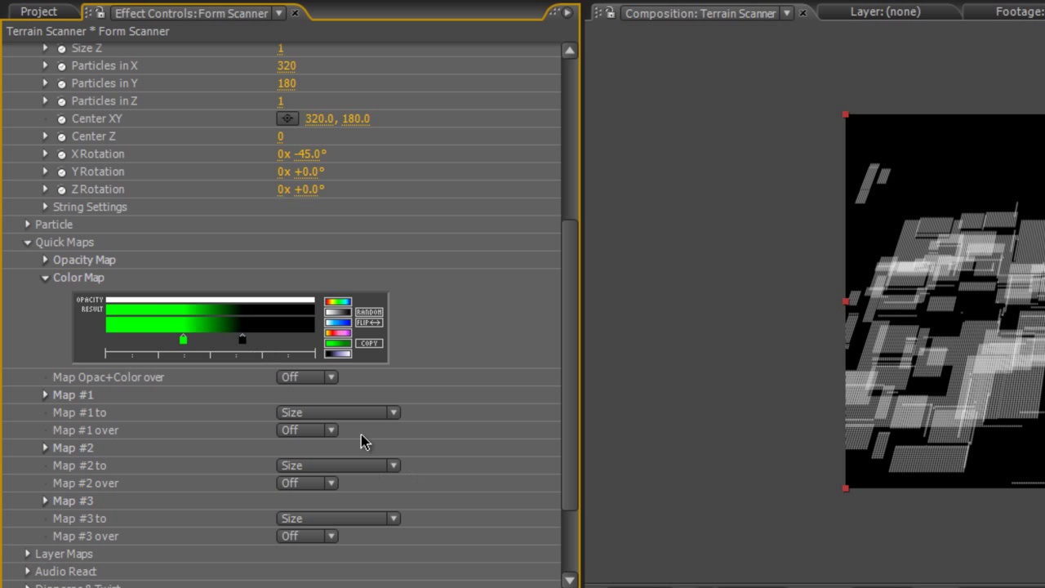
left_click(310, 377)
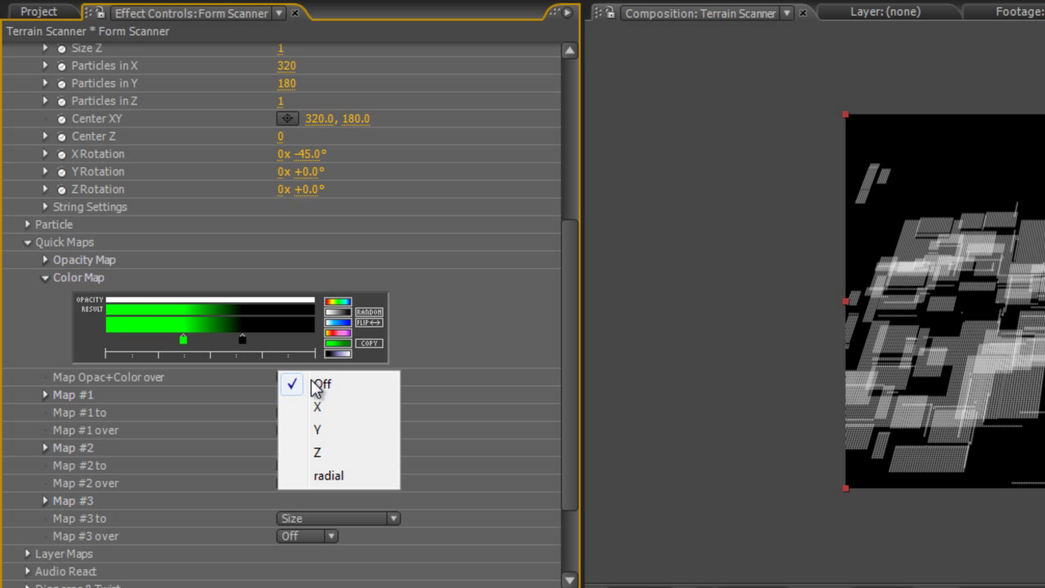
left_click(320, 454)
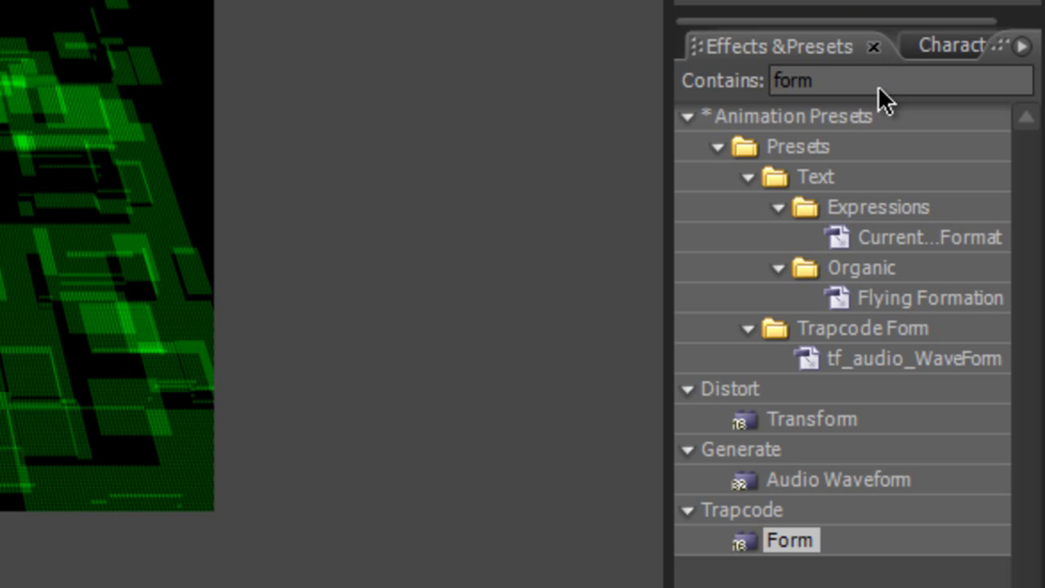
Search for 'noise' and apply Noise Alpha to the Form Scanner layer.
left_click(876, 84)
type("noise")
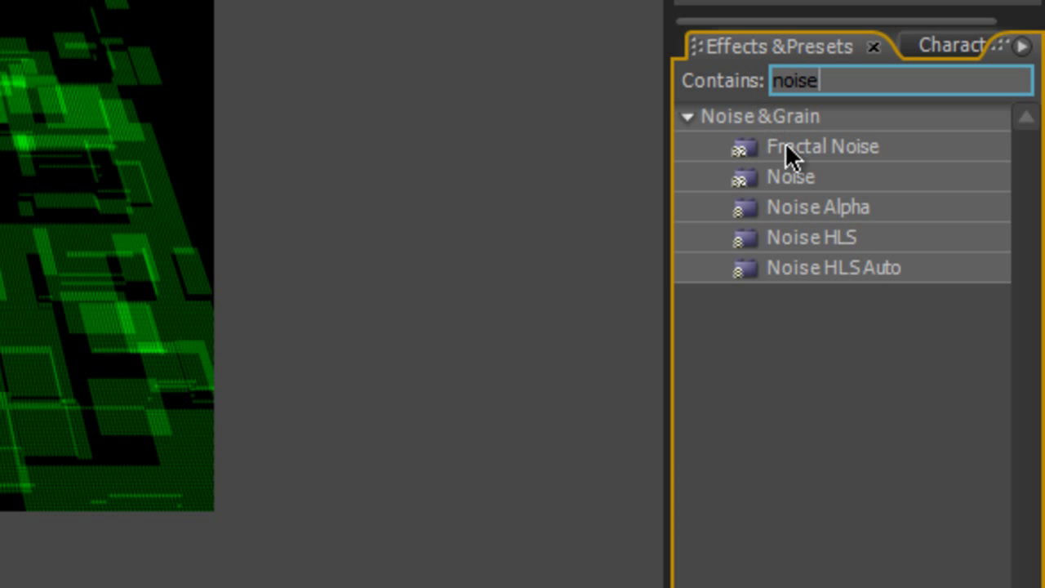
left_click(794, 206)
left_click_drag(808, 204, 104, 407)
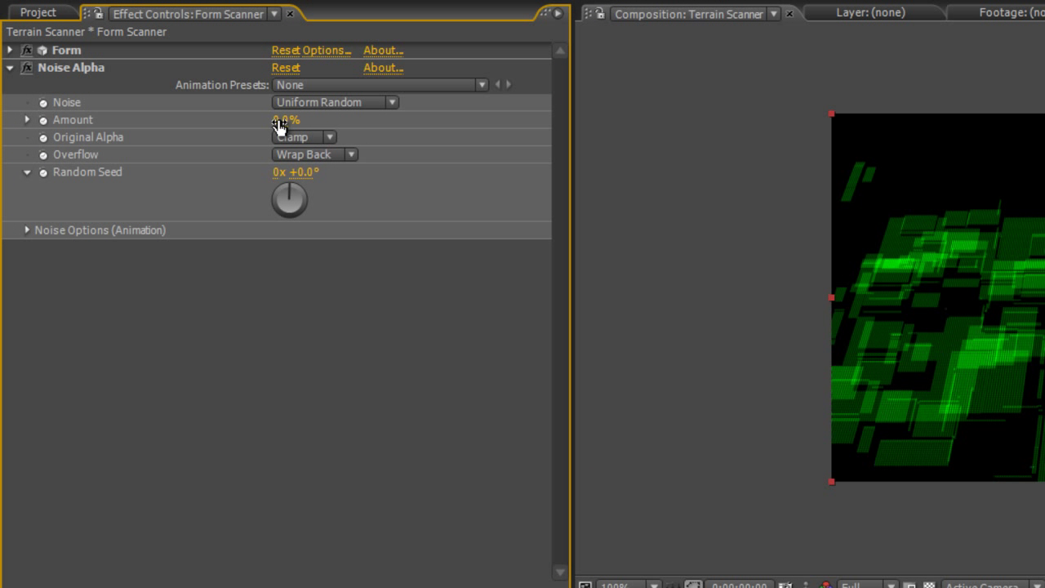
Set Noise Alpha's Amount to 200% and Original Alpha to Add.
left_click(278, 124)
type("200")
key("Return")
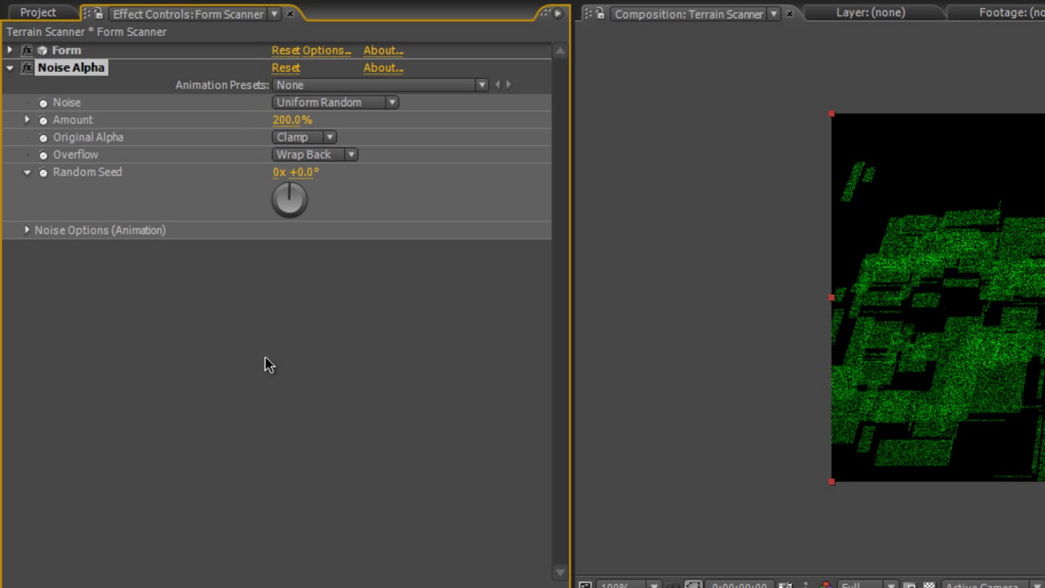
left_click(299, 140)
left_click(317, 118)
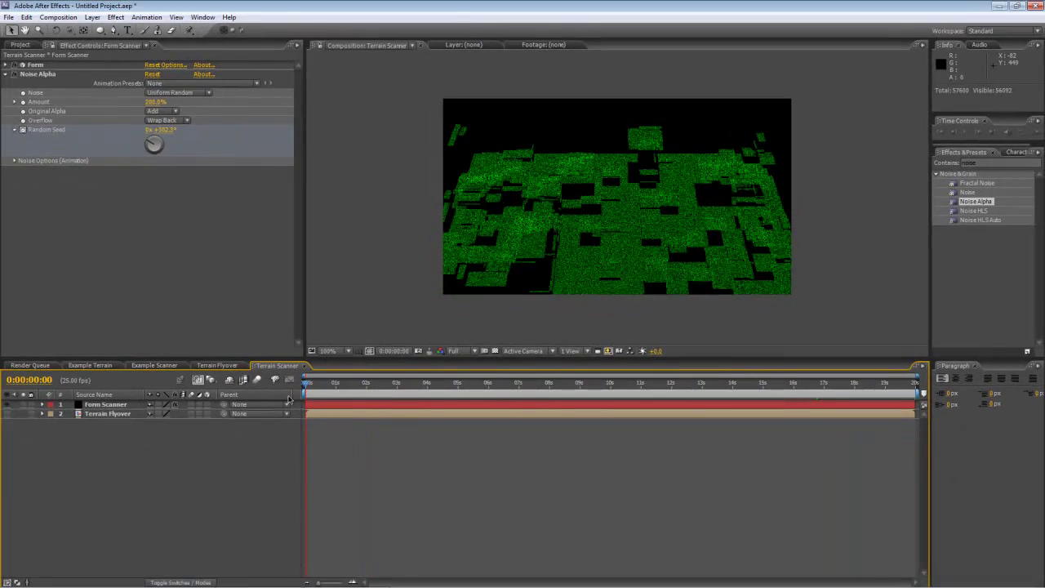
Stop playback and create a new black solid named 'Vignette'.
key("space")
right_click(80, 448)
mouse_move(94, 451)
left_click(274, 470)
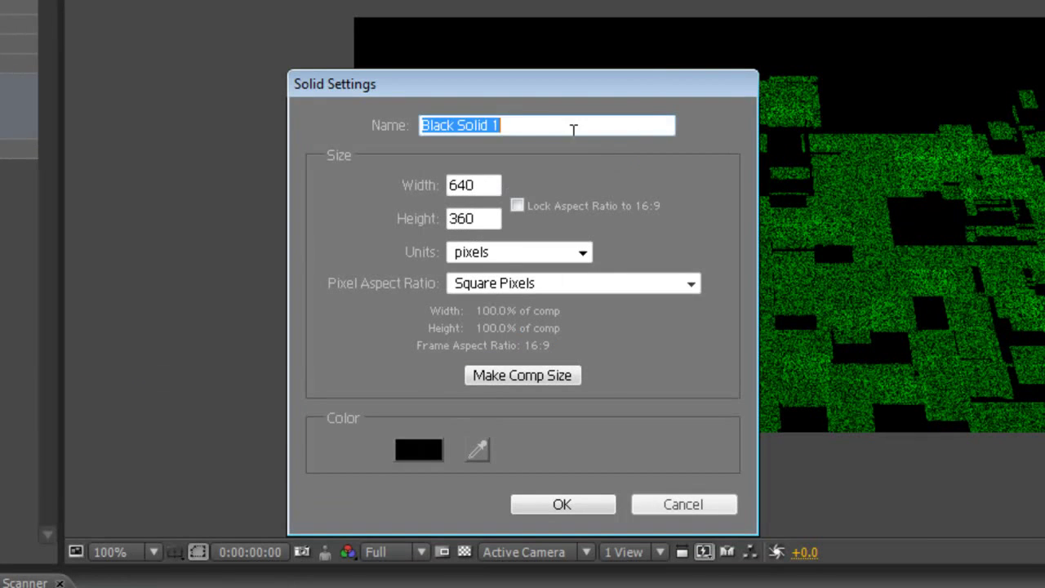
type("Vui")
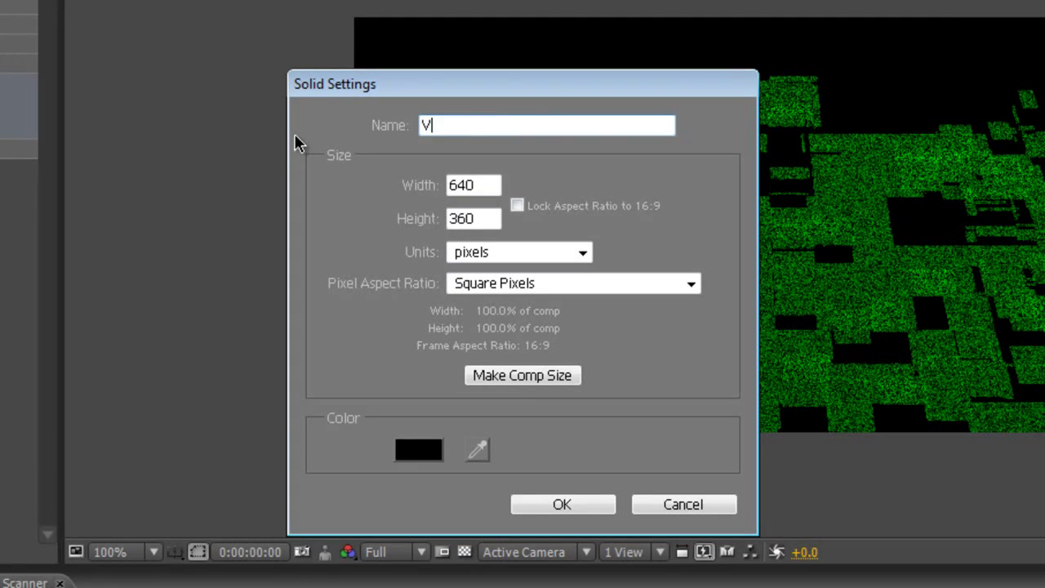
key("BackSpace")
key("BackSpace")
type("igne")
left_click(562, 504)
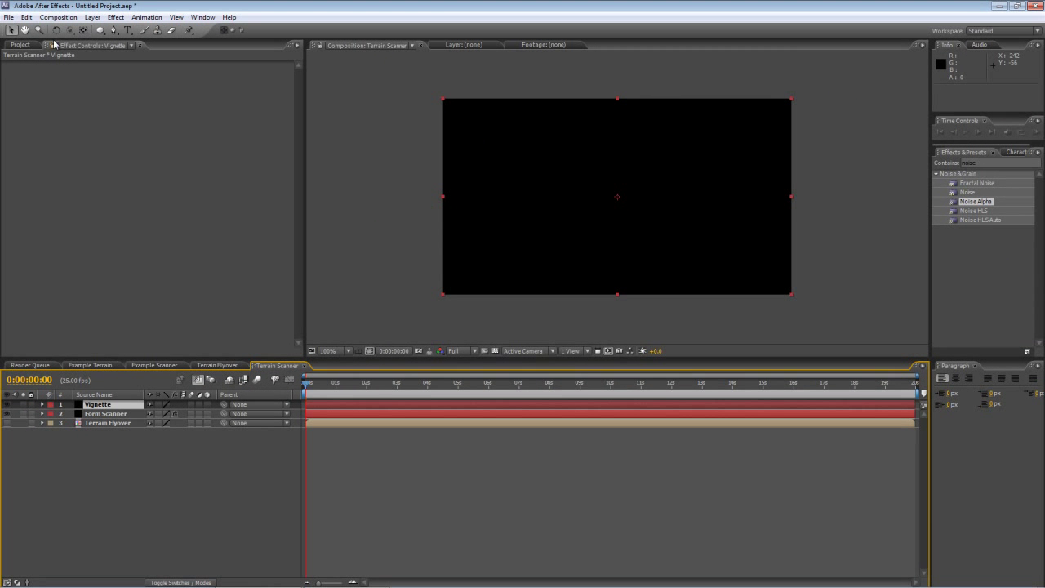
Draw a full-frame elliptical mask on Vignette, set it to Subtract, and feather it 216 pixels.
left_click(100, 30)
left_click_drag(444, 100, 791, 292)
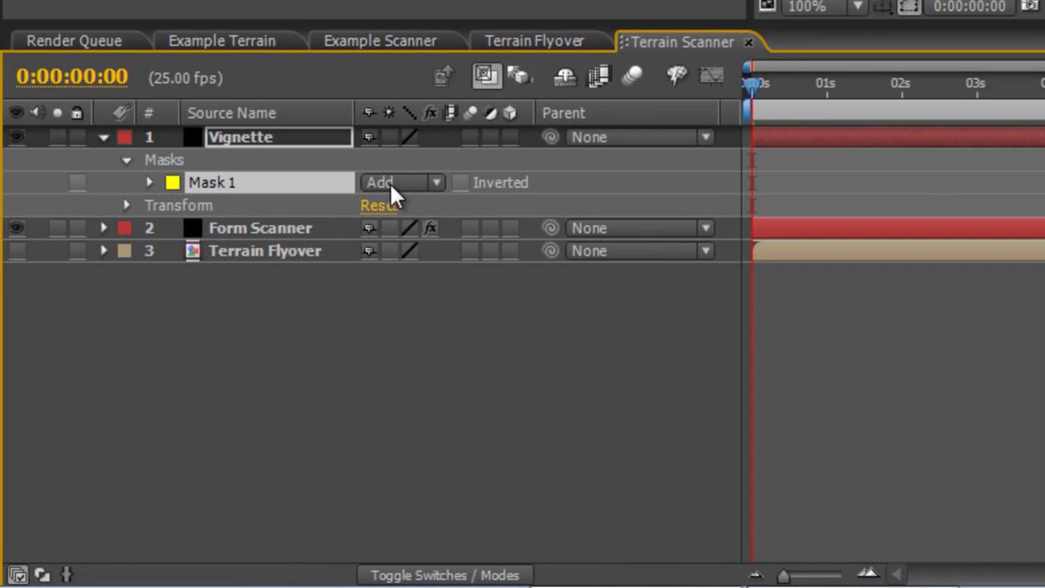
left_click(162, 423)
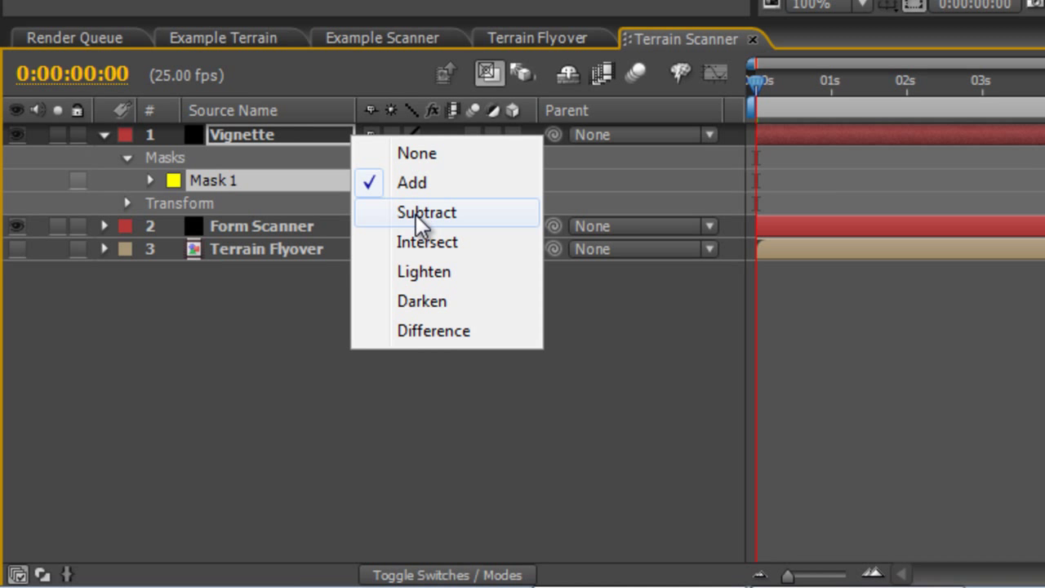
left_click(415, 213)
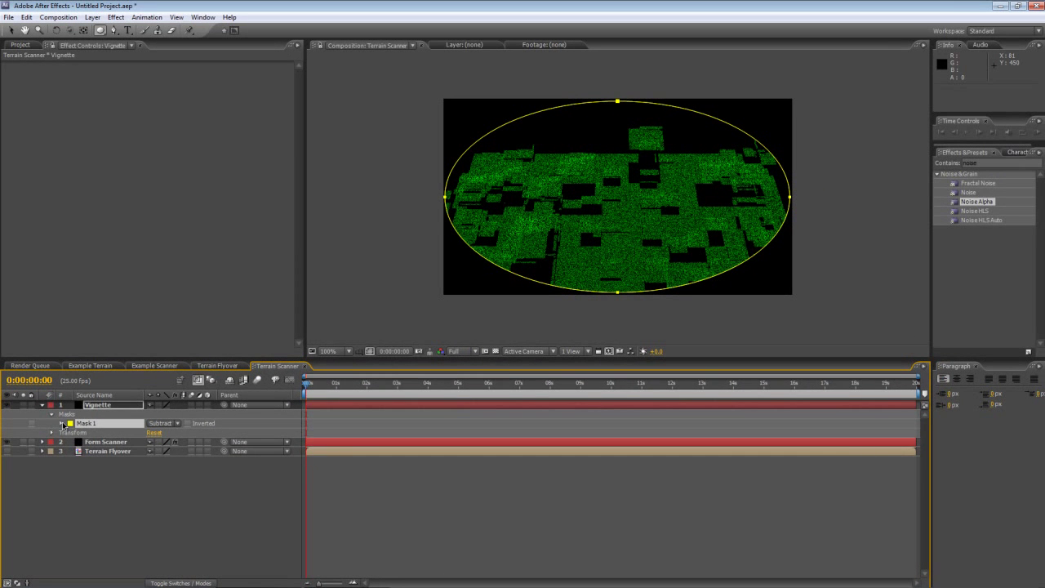
left_click(62, 423)
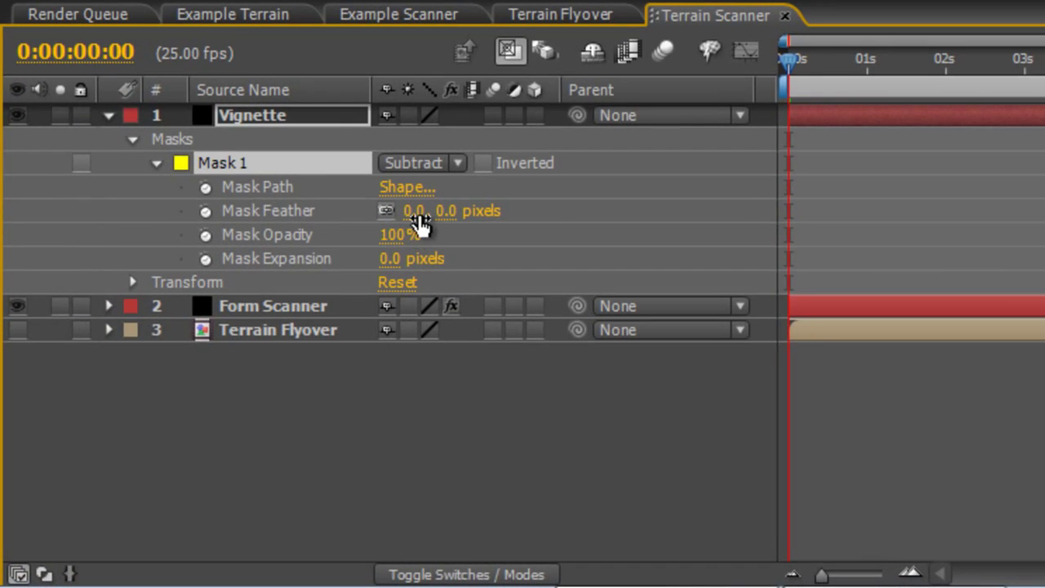
left_click_drag(415, 209, 655, 213)
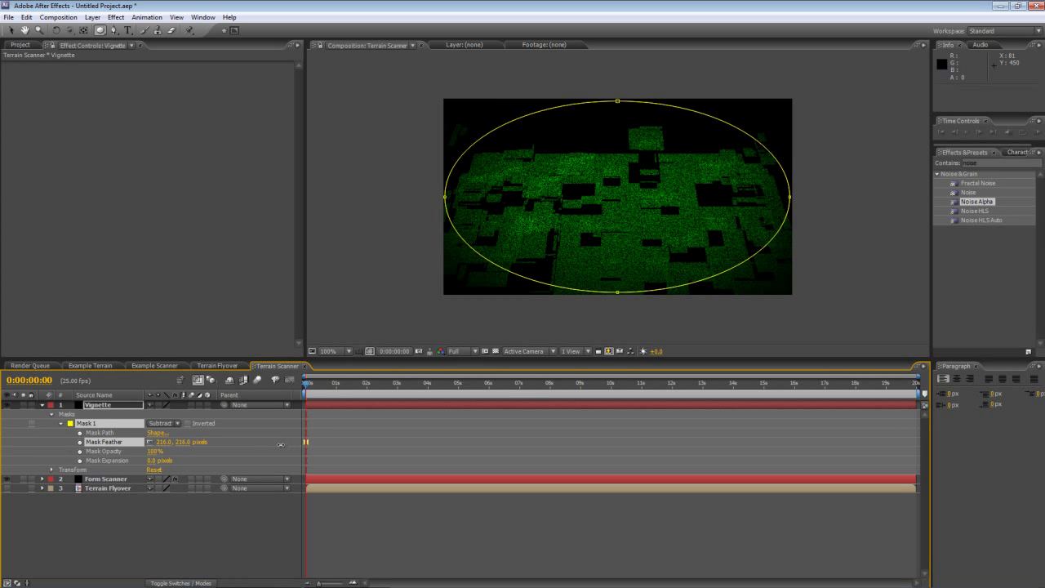
left_click(157, 534)
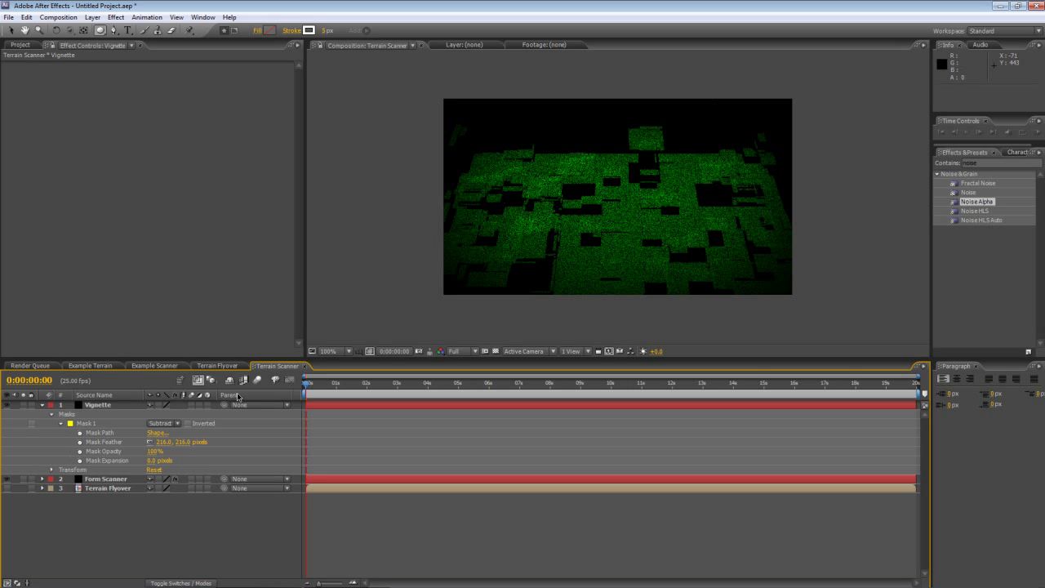
left_click(41, 406)
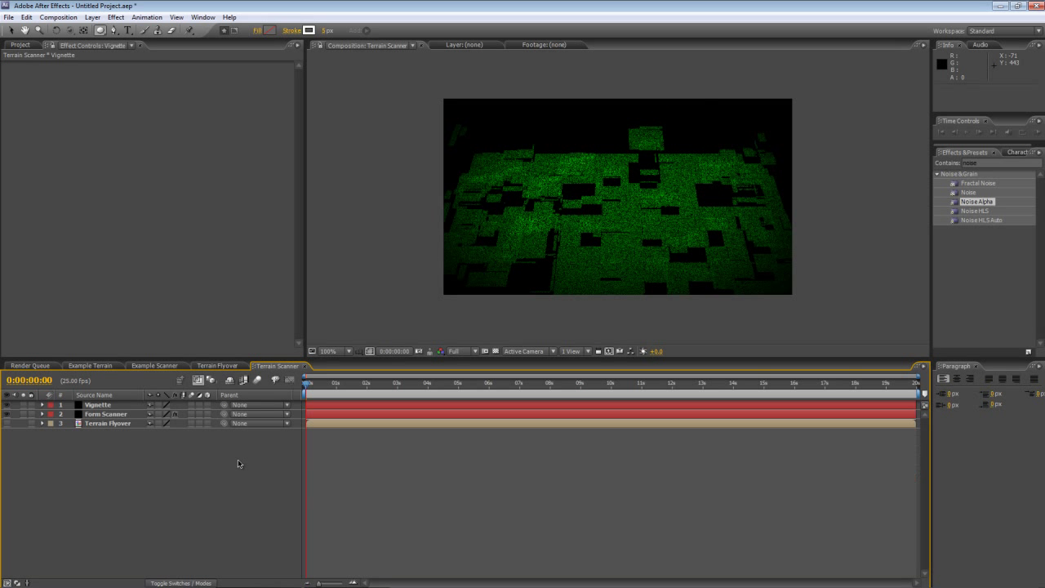
left_click_drag(321, 382, 288, 394)
Create a new black 640×360 solid named 'Gridlines'.
right_click(94, 466)
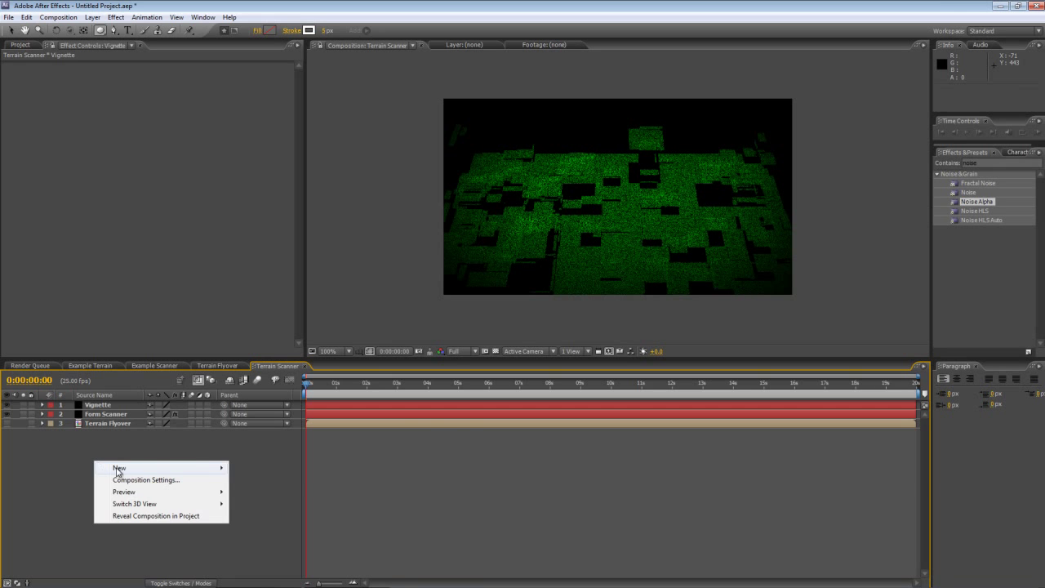
mouse_move(122, 467)
left_click(309, 505)
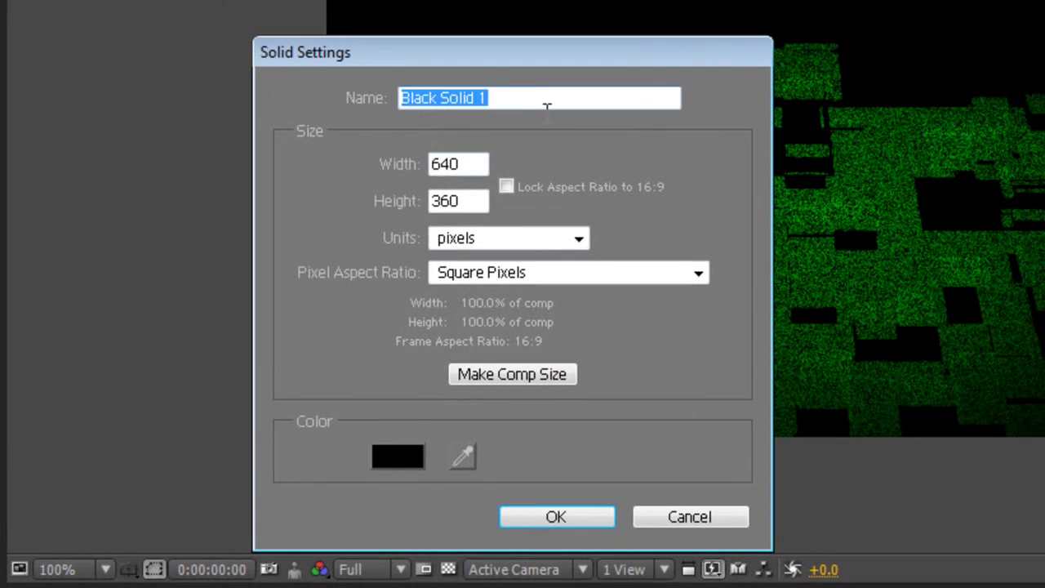
type("G")
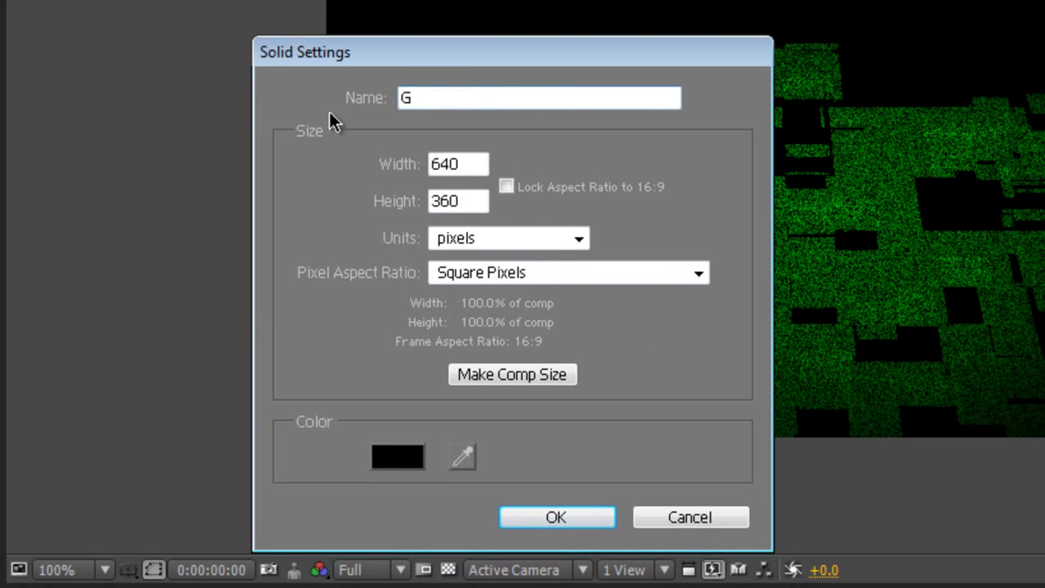
type("ridlines")
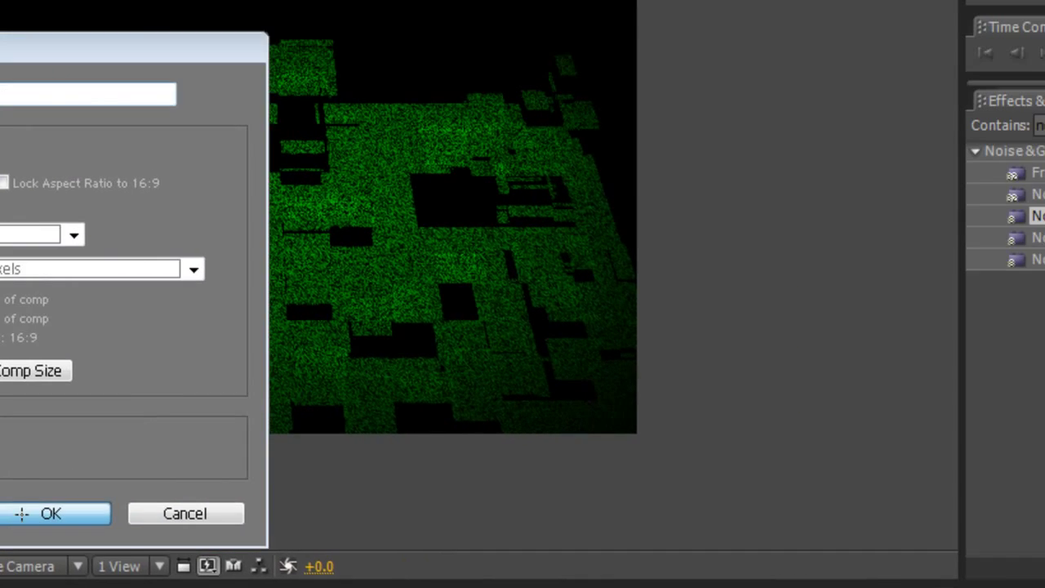
left_click(557, 516)
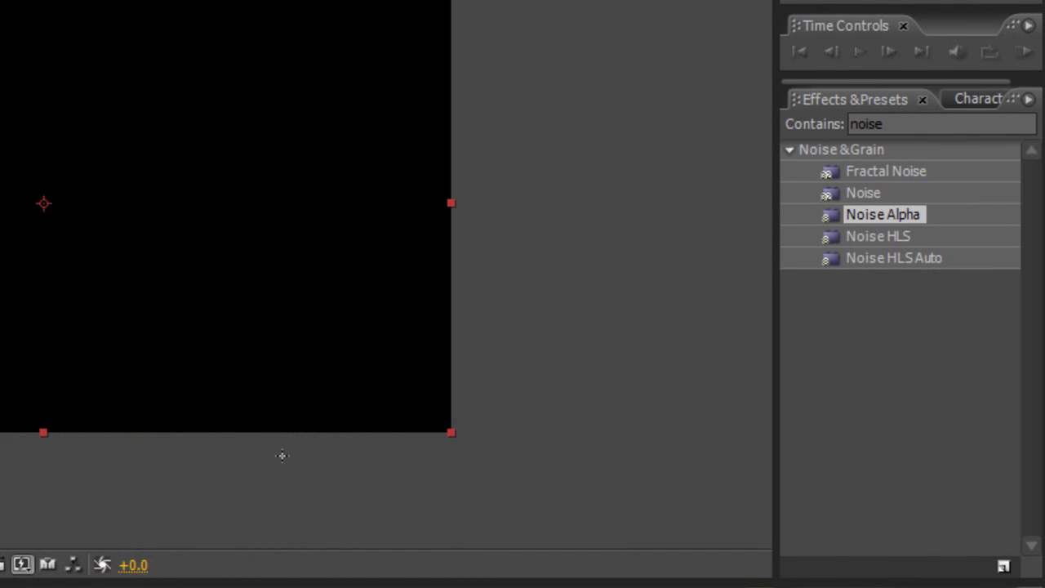
Search for 'grid' and apply the Grid effect to the Gridlines solid.
double_click(910, 129)
type("grid")
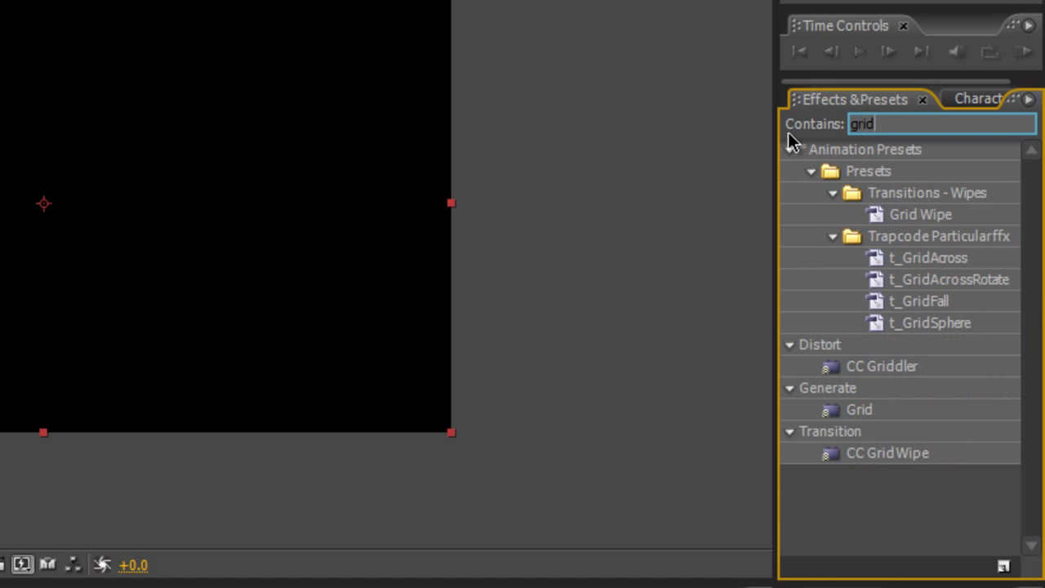
left_click_drag(866, 412, 781, 451)
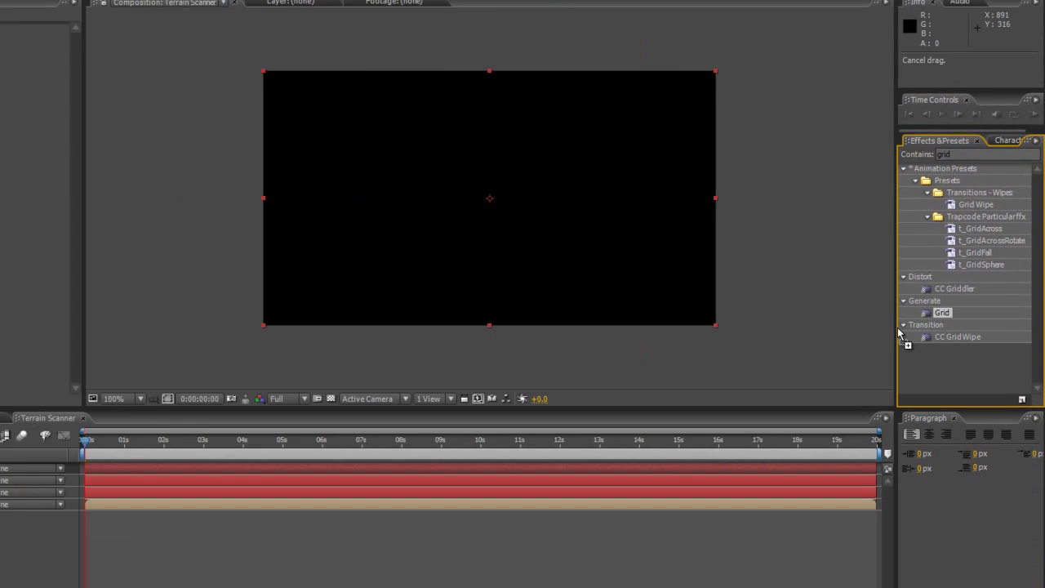
left_click_drag(901, 335, 91, 406)
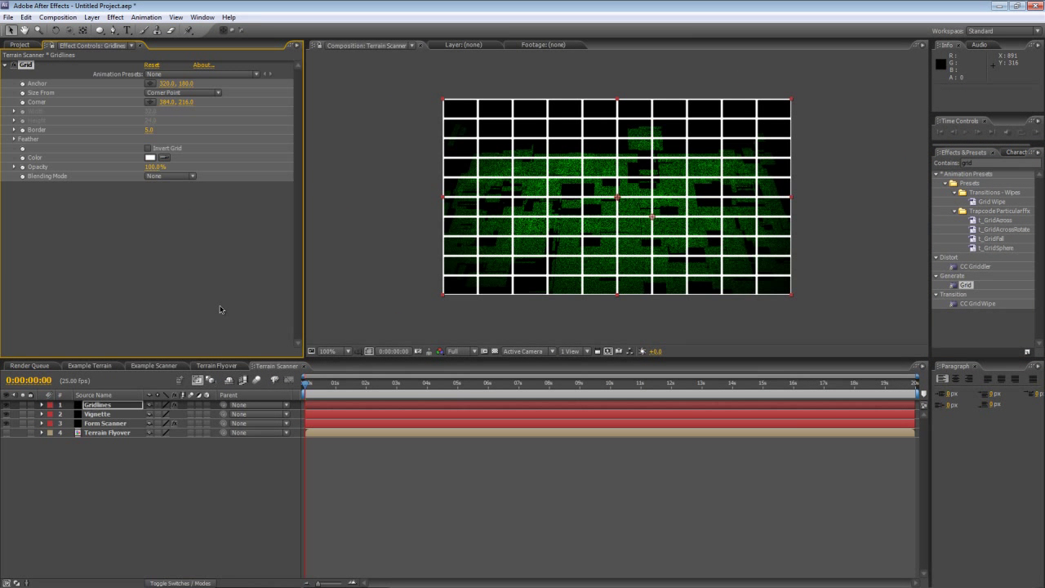
Size the grid with Width & Height Sliders, Width 4000, a new anchor point, and Height dragged to 12.
left_click(169, 94)
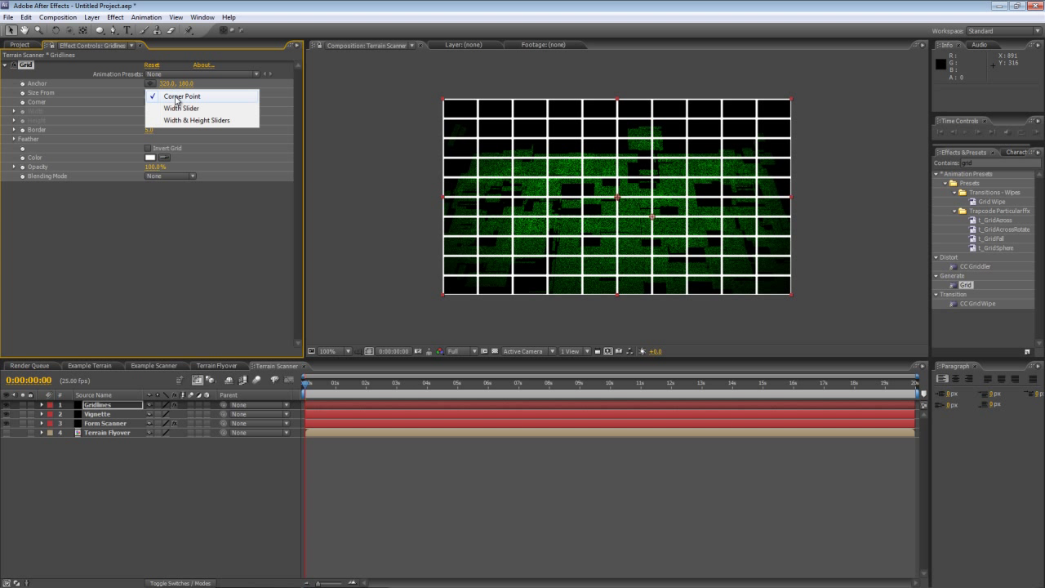
left_click(188, 120)
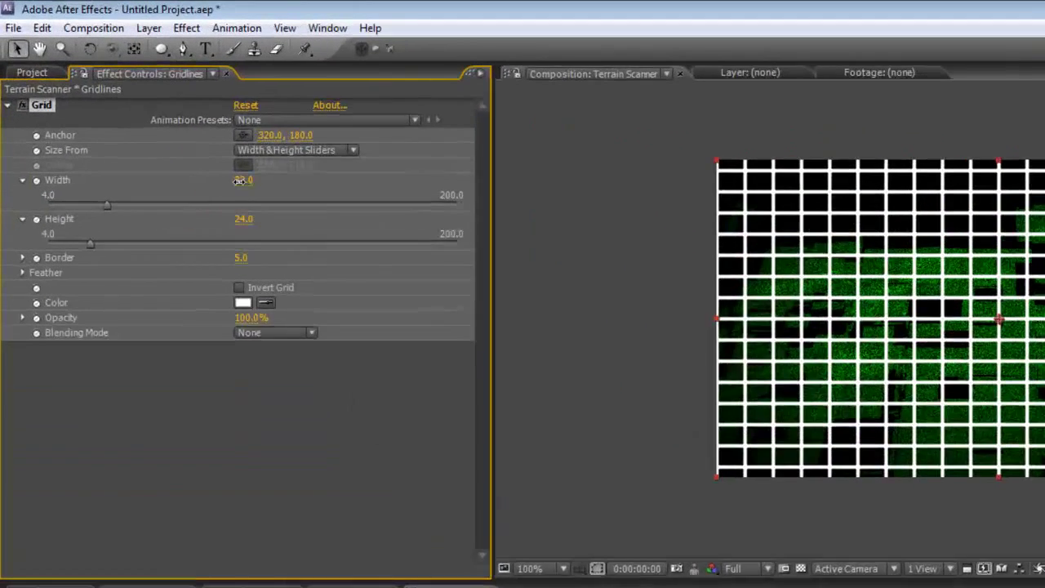
left_click(243, 181)
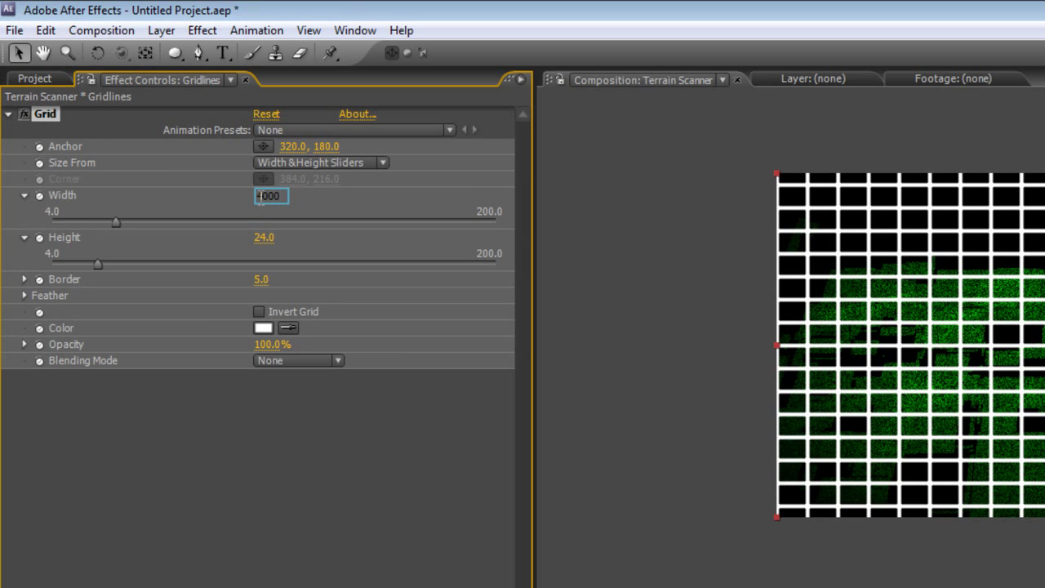
type("4000")
key("Return")
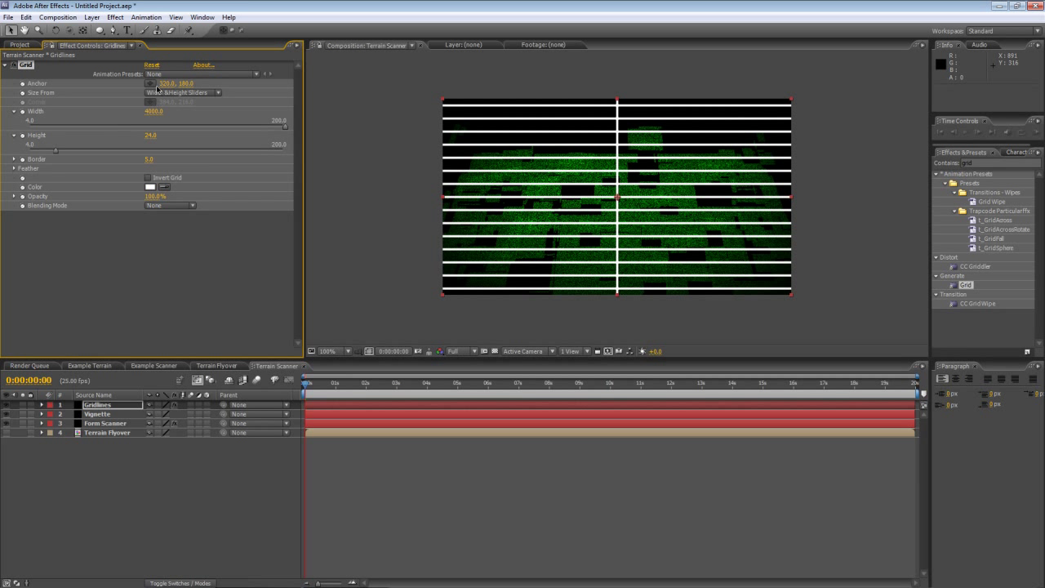
left_click(151, 84)
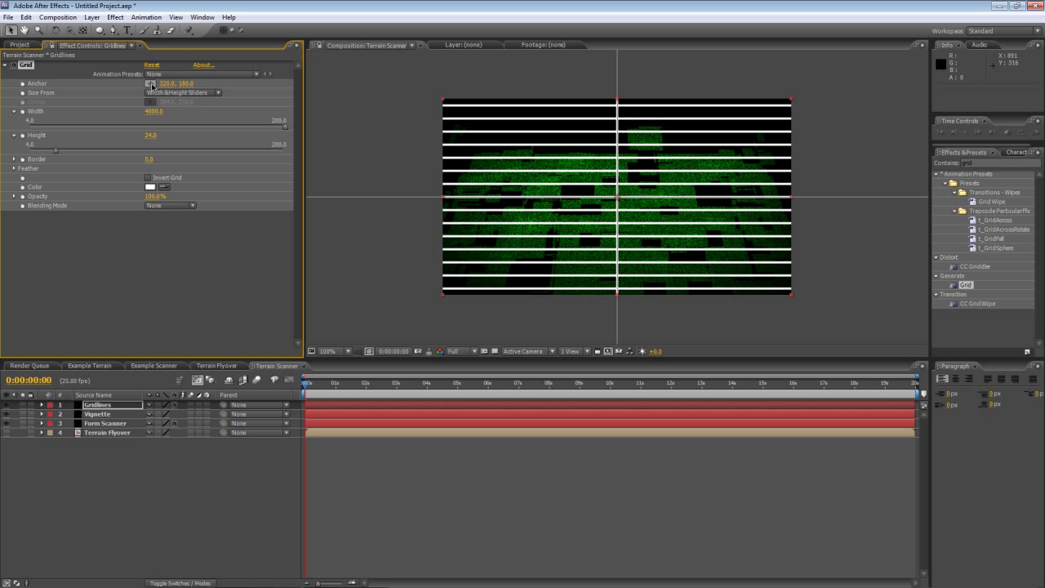
left_click(402, 197)
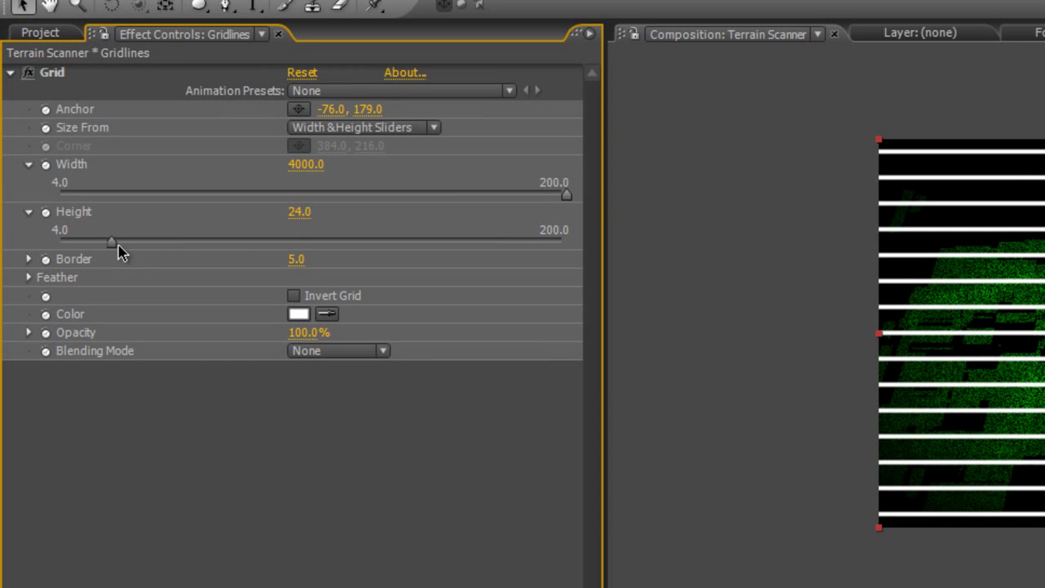
left_click_drag(111, 243, 80, 248)
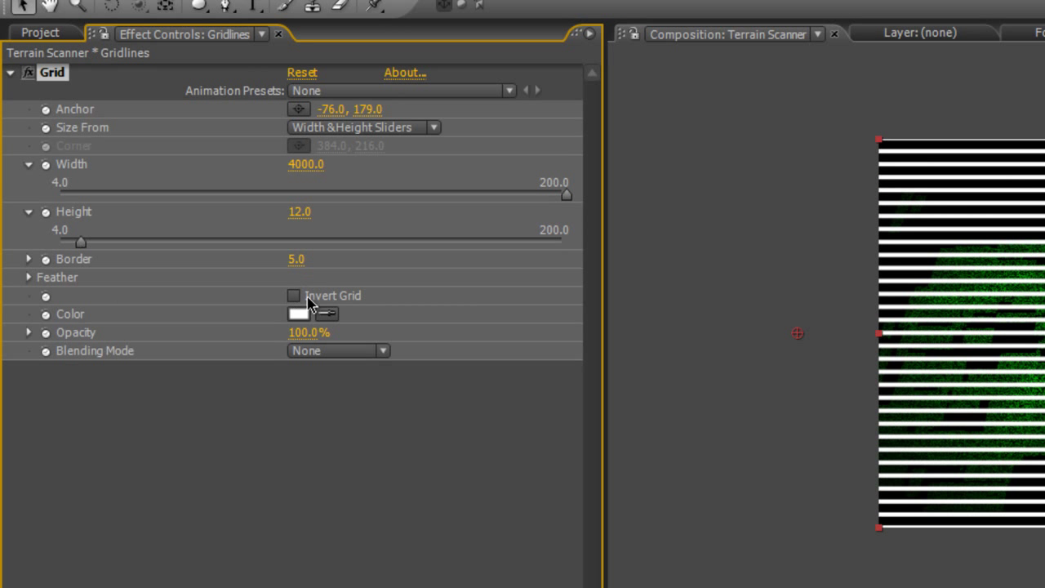
Set the Grid Border to 3 and the line colour to black.
left_click(296, 259)
key("Return")
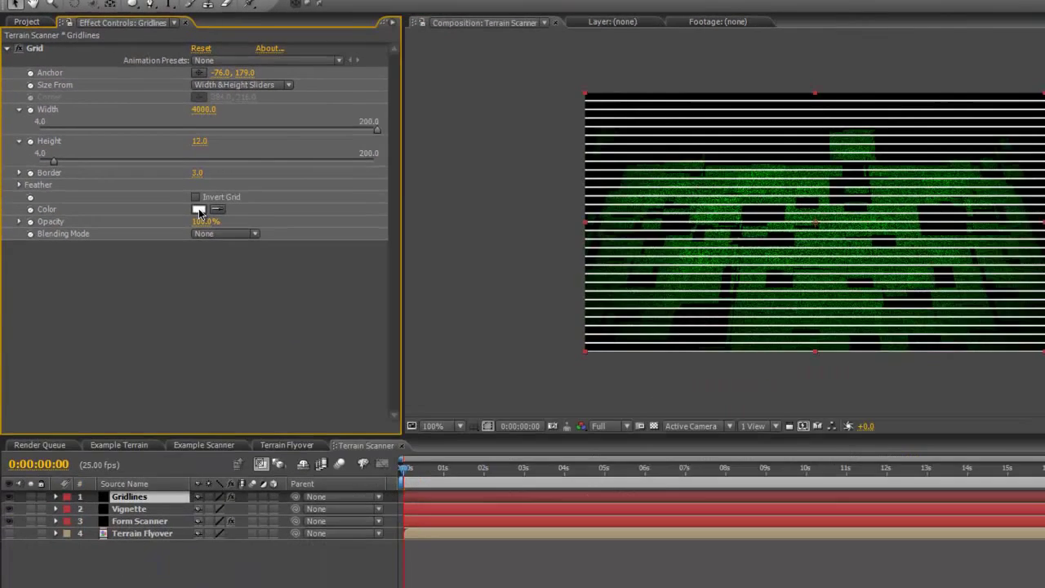
left_click(299, 313)
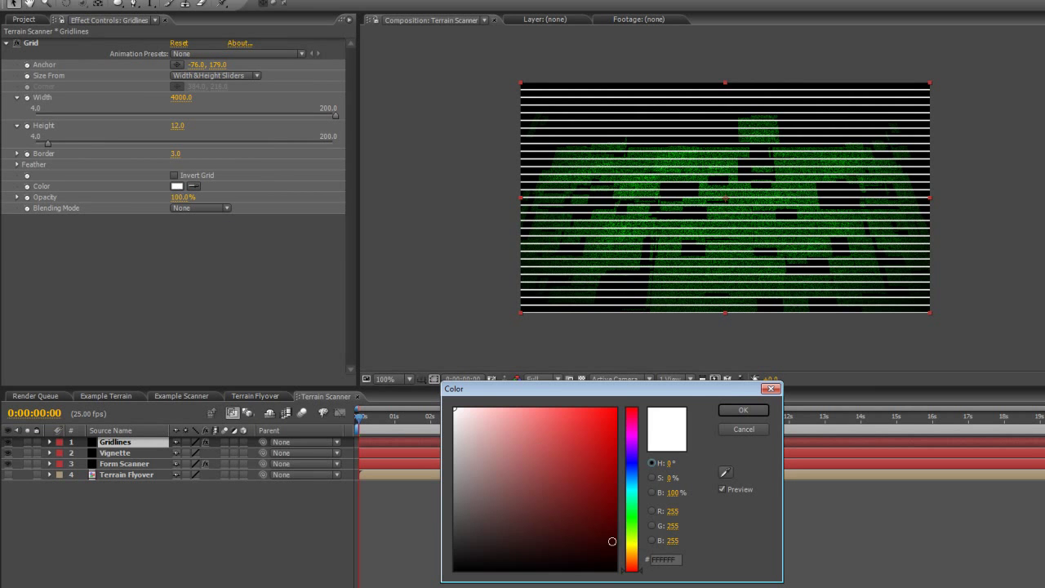
left_click_drag(595, 541, 616, 571)
left_click(743, 410)
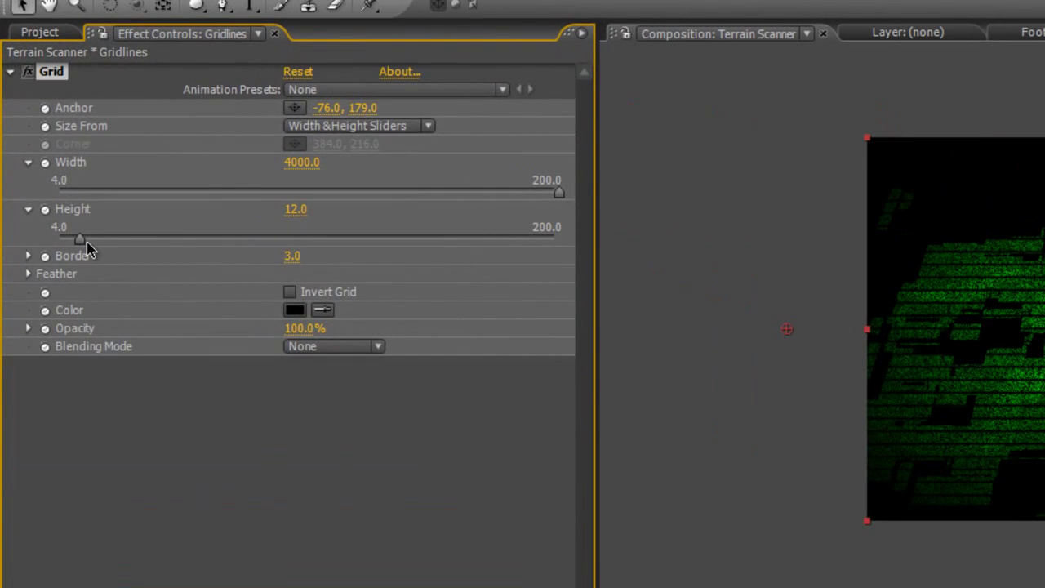
Lower the Grid Height to 6 and scrub later frames to check the scanlines.
left_click_drag(82, 242, 64, 242)
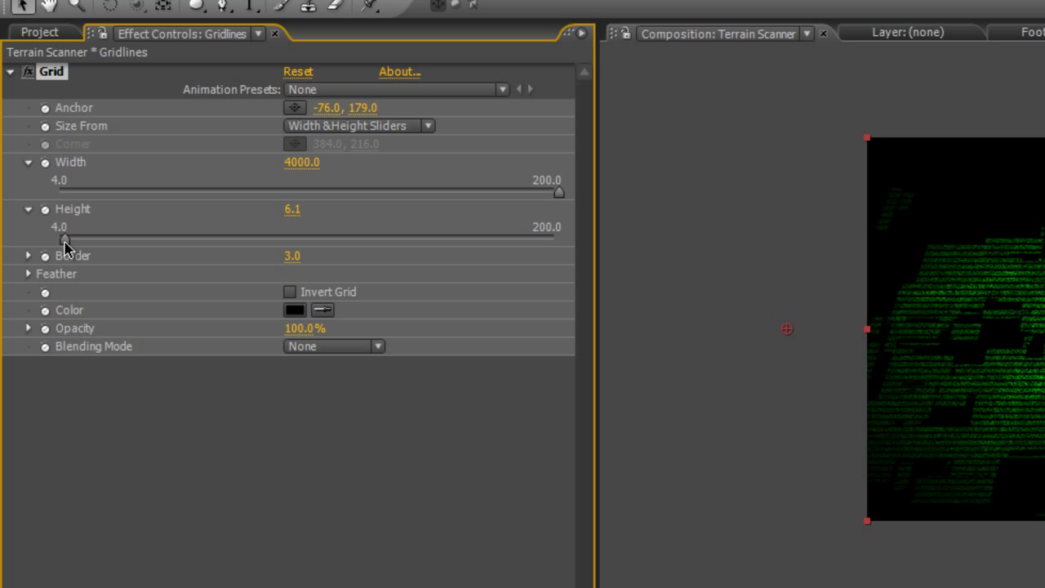
left_click(292, 210)
type("6")
key("Return")
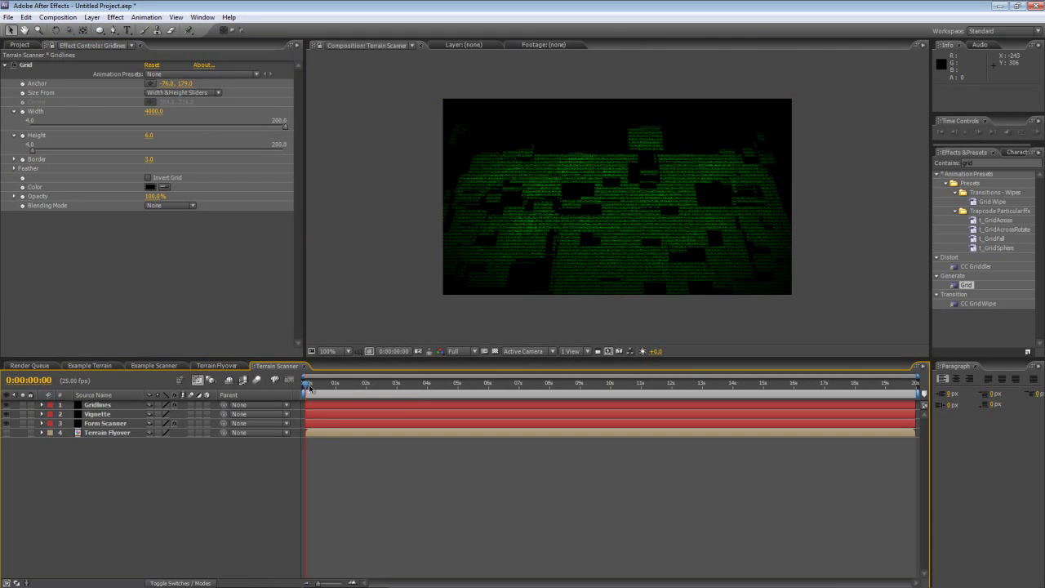
mouse_move(308, 387)
left_mouse_down()
mouse_move(404, 388)
mouse_move(296, 388)
left_mouse_up()
left_click_drag(317, 389, 238, 400)
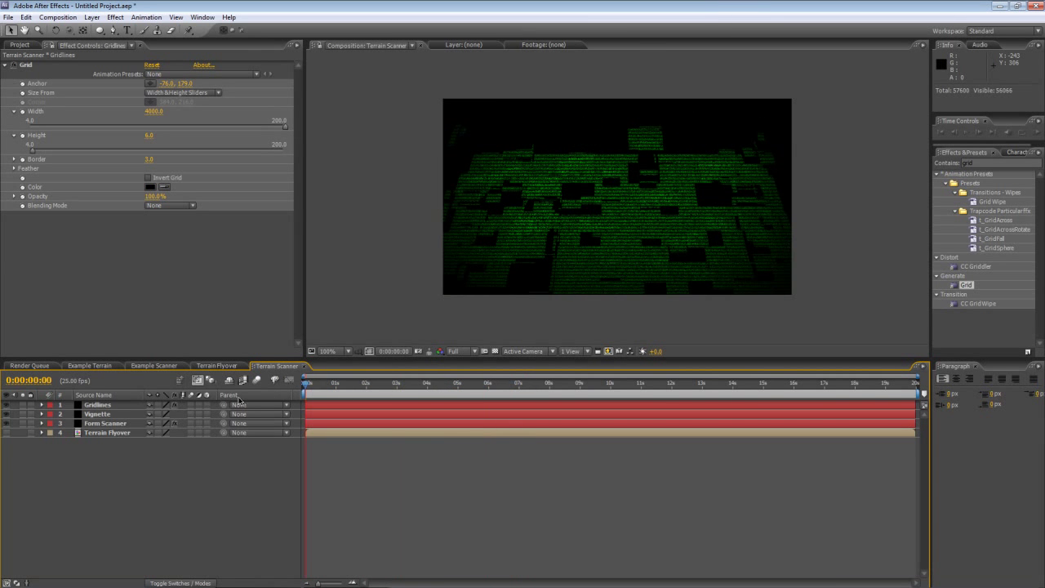
Open Form Scanner's Form settings and tilt the terrain to X Rotation -20°.
left_click(98, 424)
left_click(191, 291)
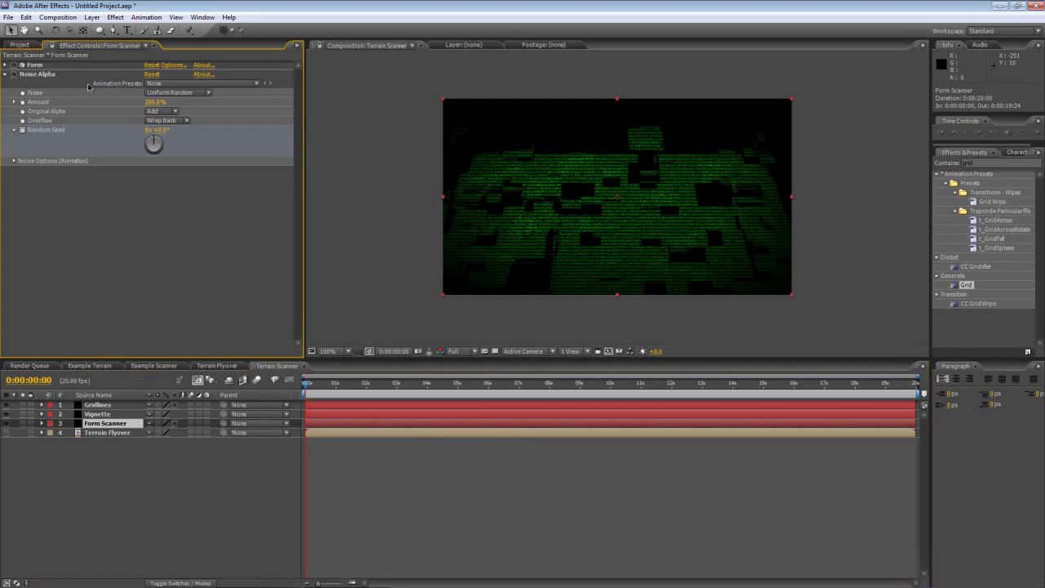
left_click(6, 65)
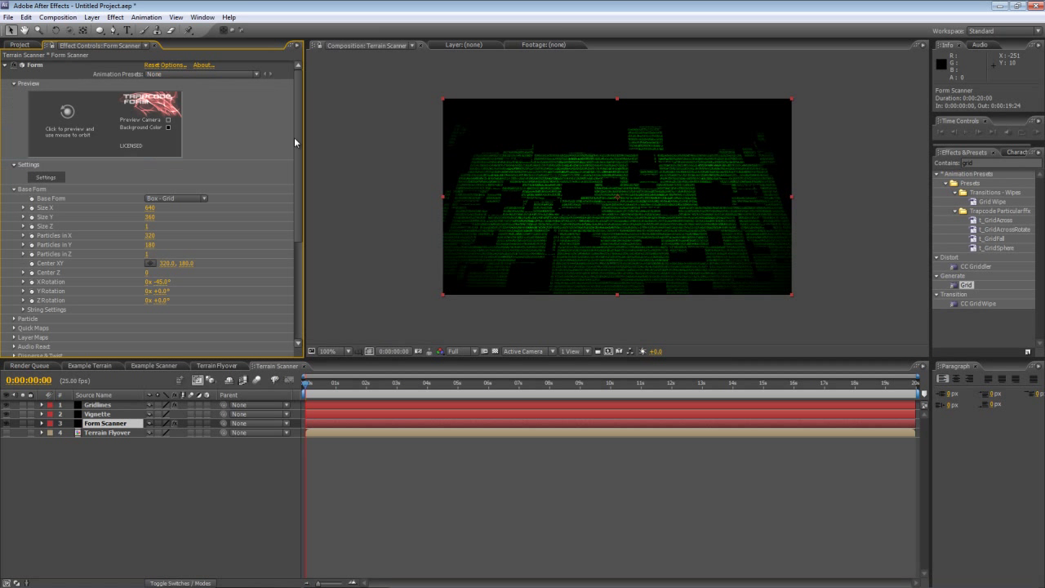
left_click_drag(299, 154, 299, 184)
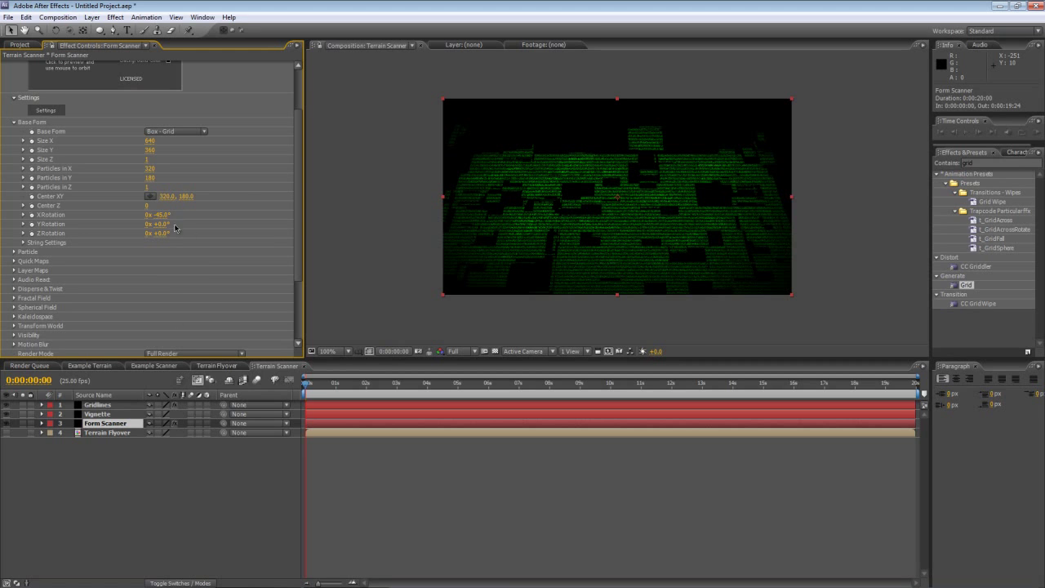
left_click_drag(162, 218, 184, 216)
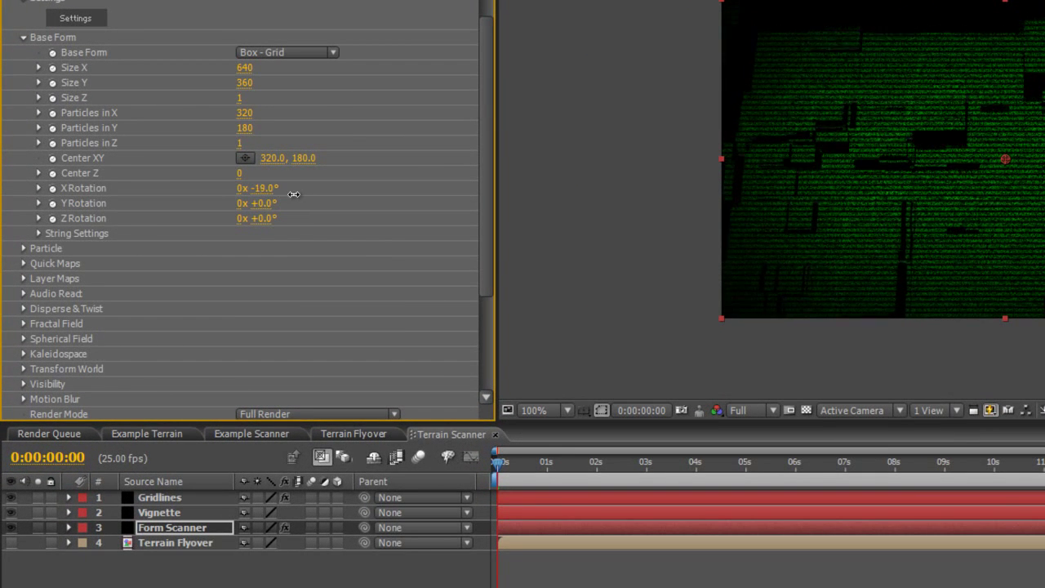
left_click_drag(299, 191, 294, 197)
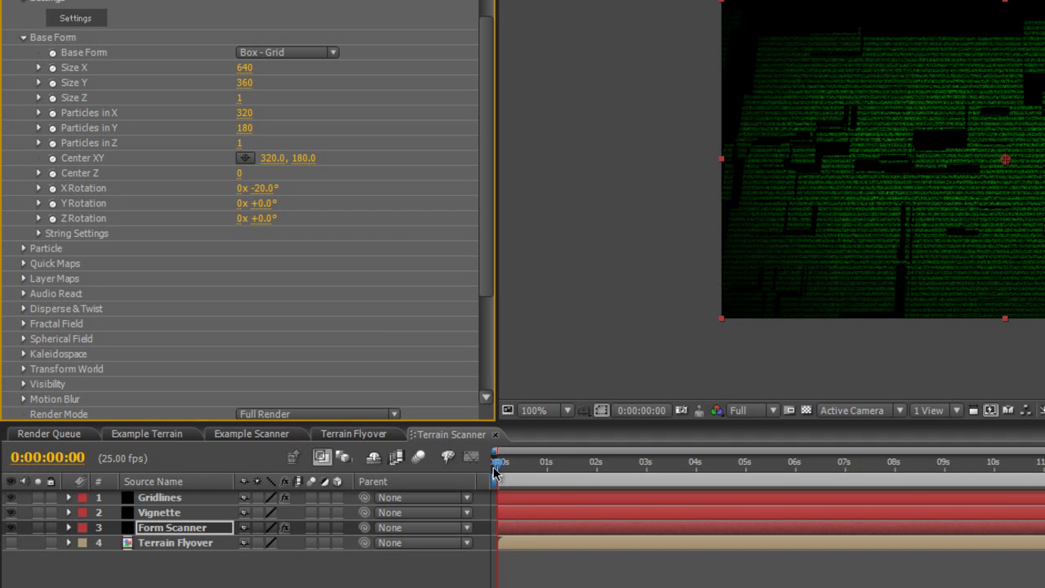
Keyframe X and Y Rotation at the start, with Y Rotation set to -25°.
left_click(51, 188)
left_click(52, 204)
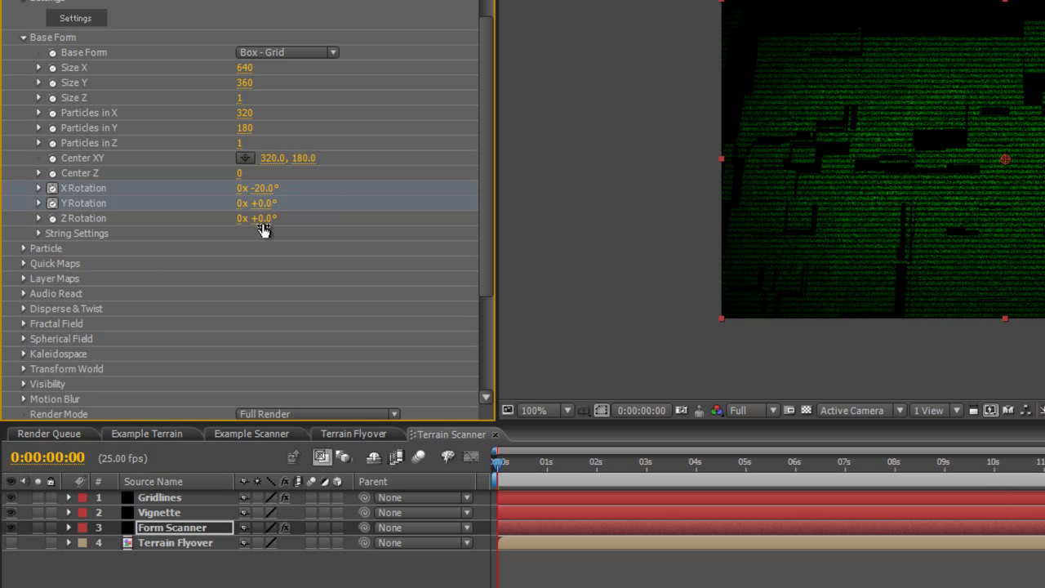
left_click_drag(260, 205, 243, 207)
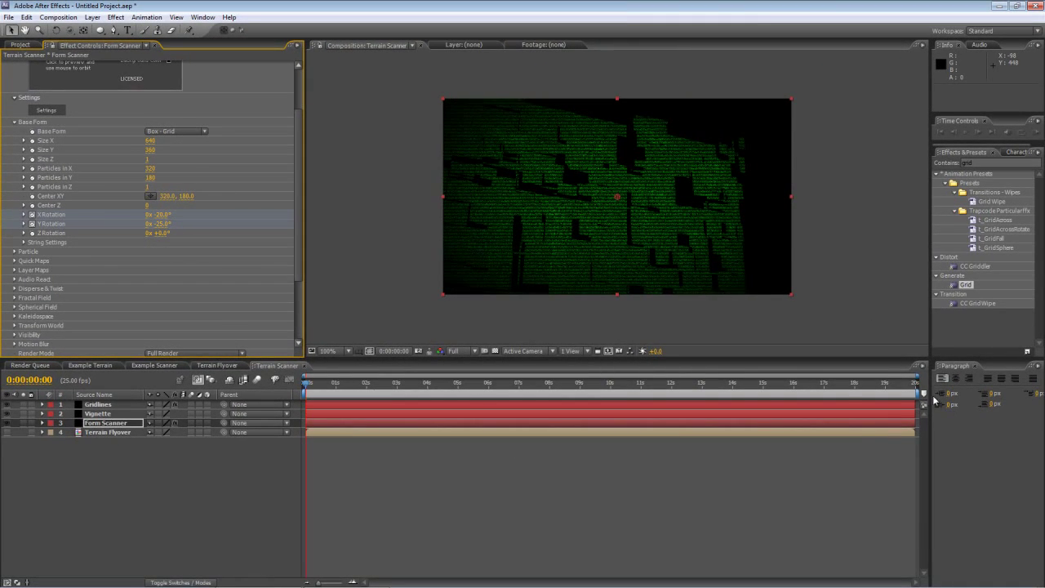
At the last frame, turn the terrain to Y Rotation of about +25°.
left_click(913, 387)
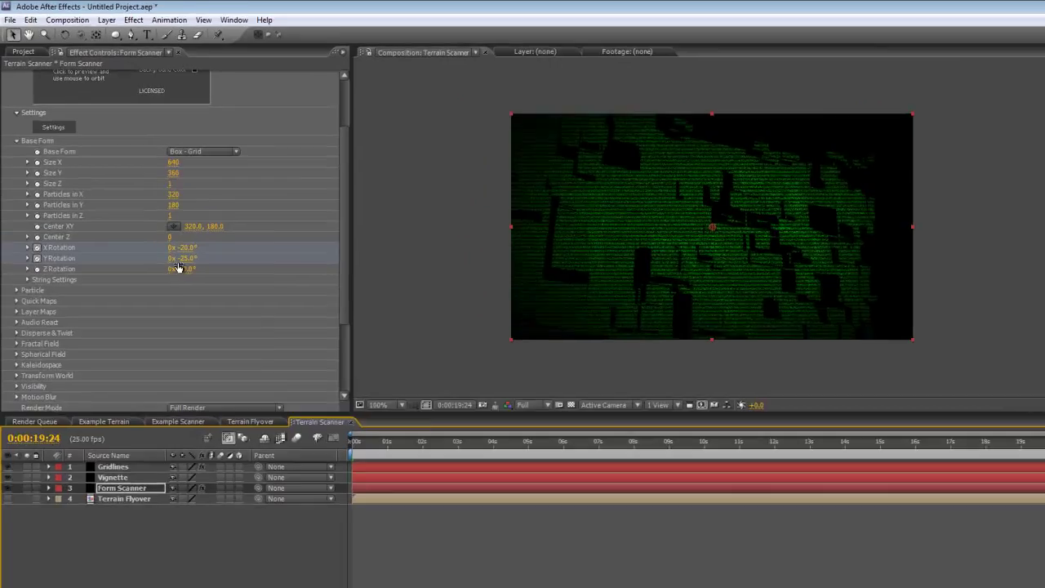
left_click_drag(178, 258, 210, 256)
left_click_drag(308, 378, 321, 378)
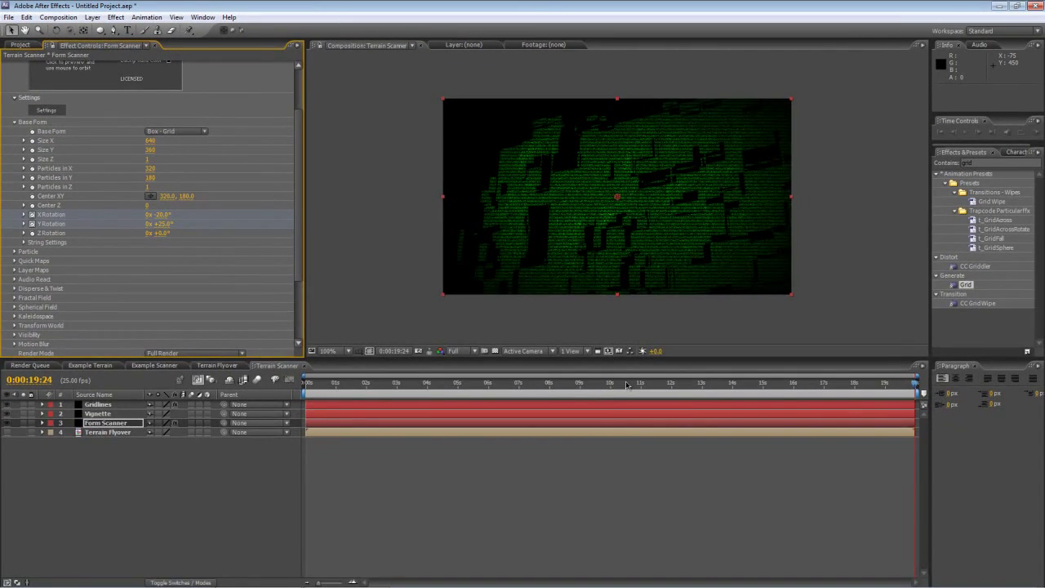
Near the ten-second mark tilt X Rotation toward -50°, then preview from the start.
left_click(627, 383)
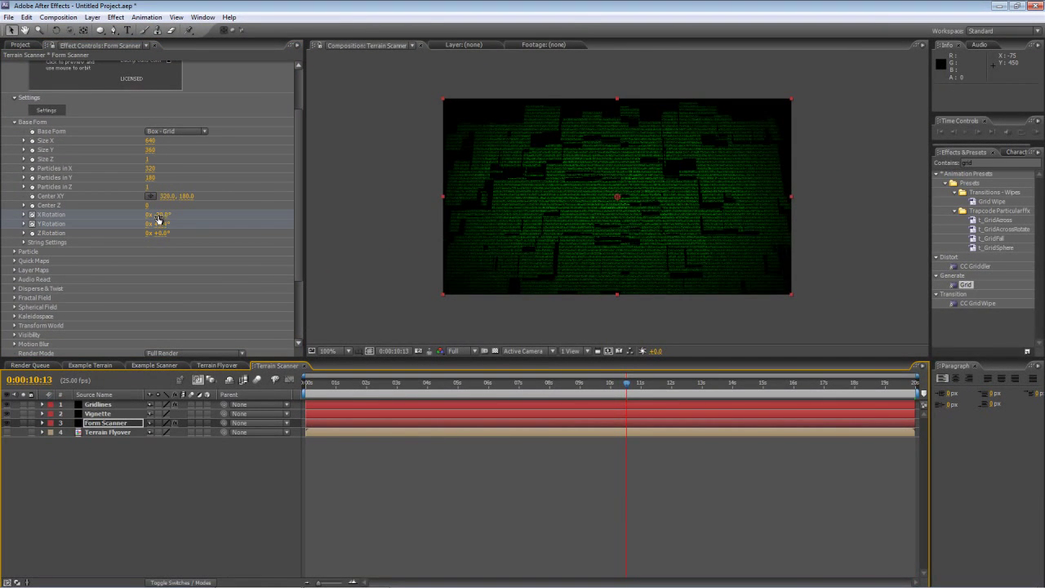
left_click_drag(158, 214, 135, 215)
left_click(286, 387)
key("KP_0")
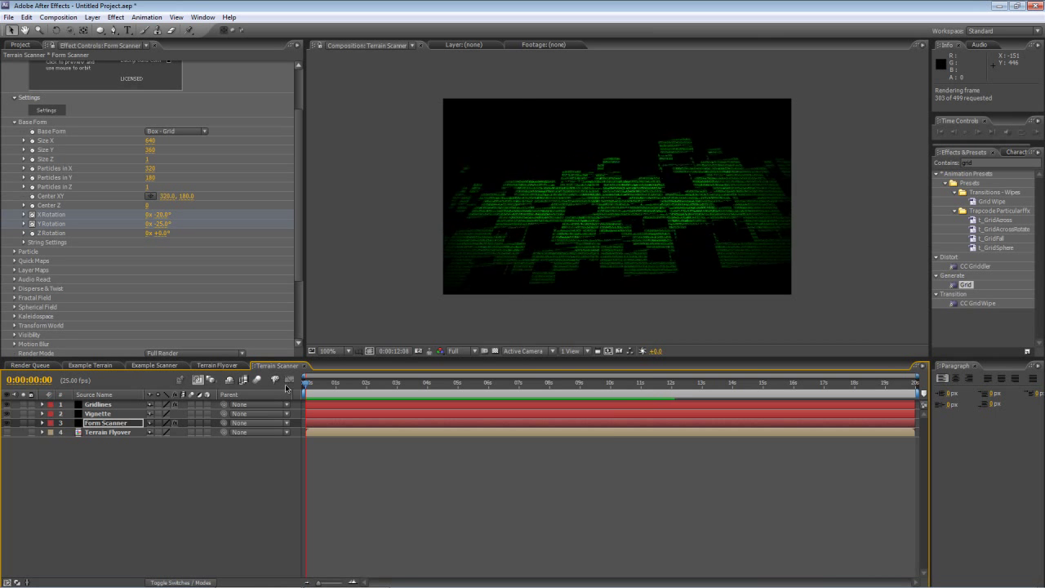